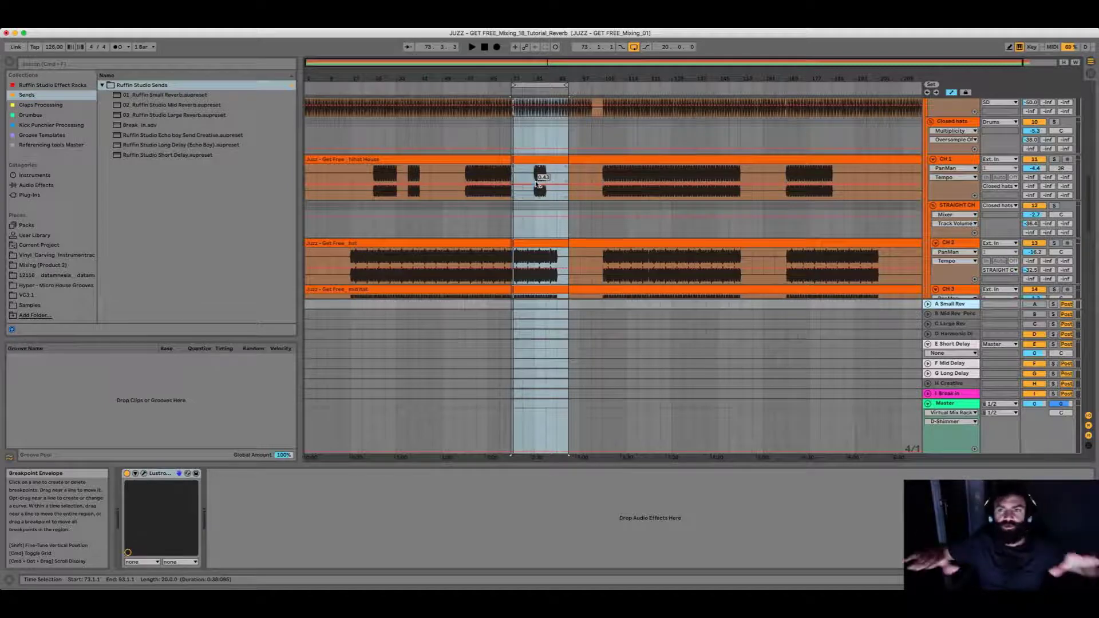
Show the Lustrous Plates plug-in window of the A Small Rev return track.
scroll(537, 209, down, 1)
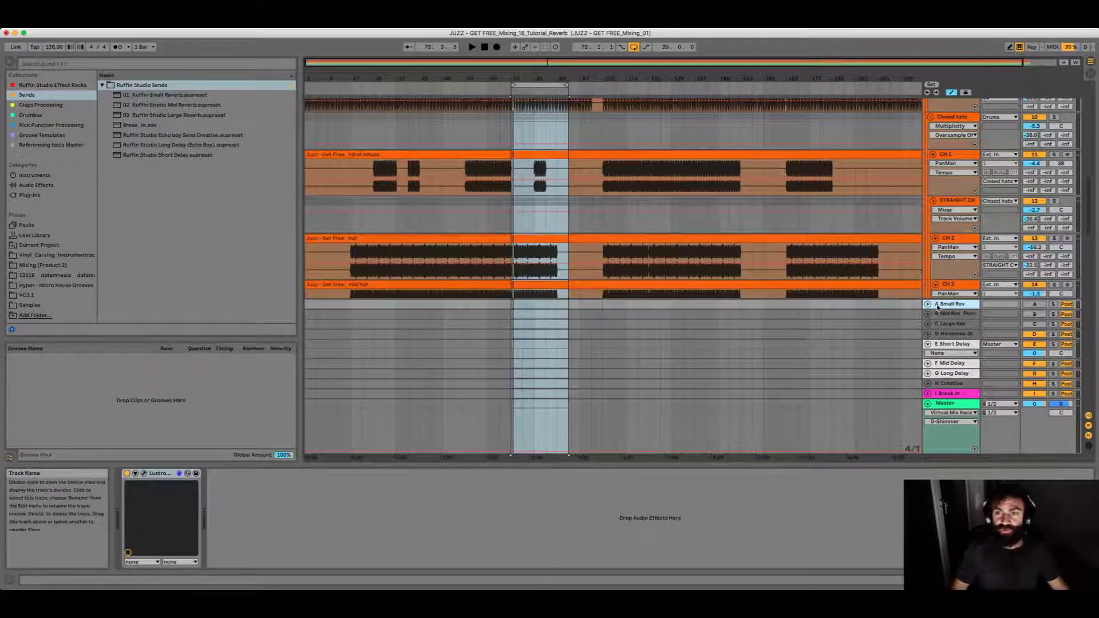
click(147, 475)
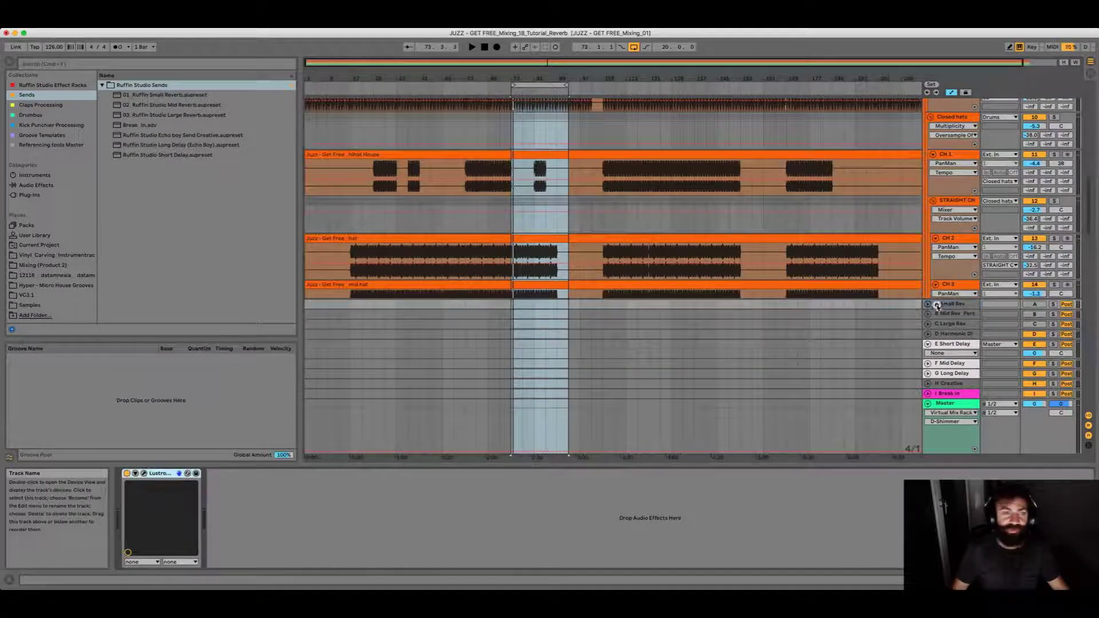
click(145, 474)
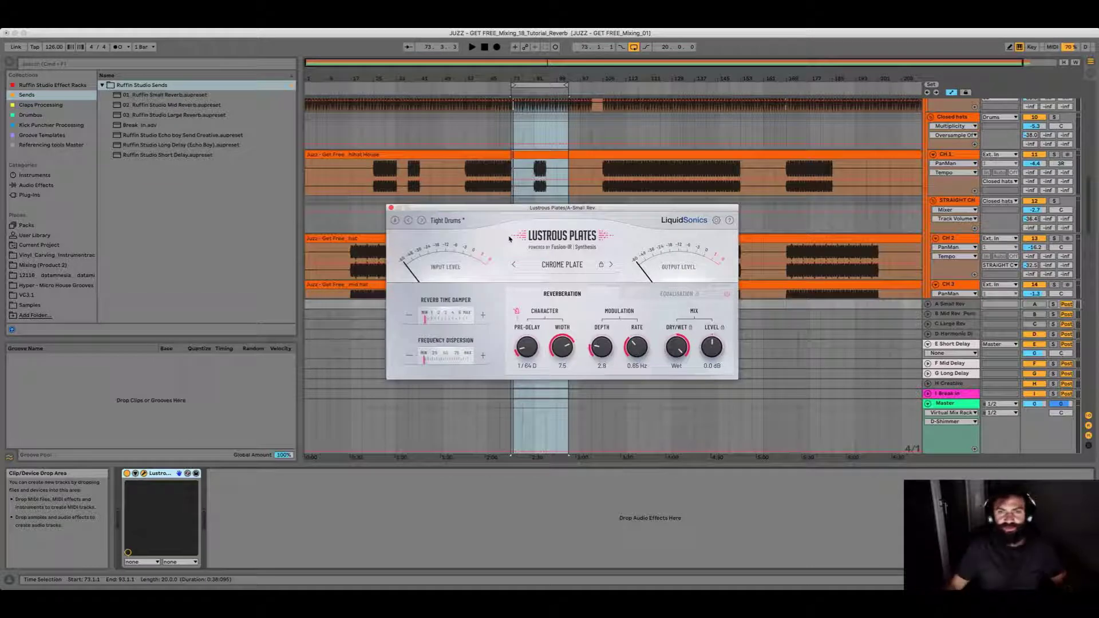
scroll(885, 163, up, 2)
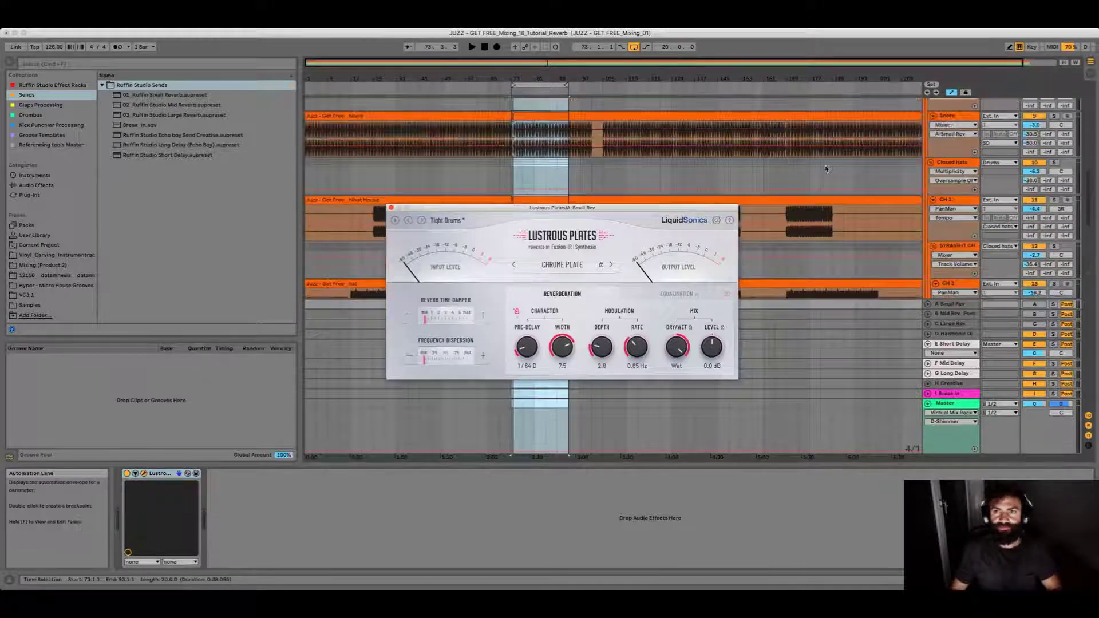
Solo the Snare track, audition the looped section, and set the small reverb's pre-delay to 1/64 T.
key(space)
click(1054, 116)
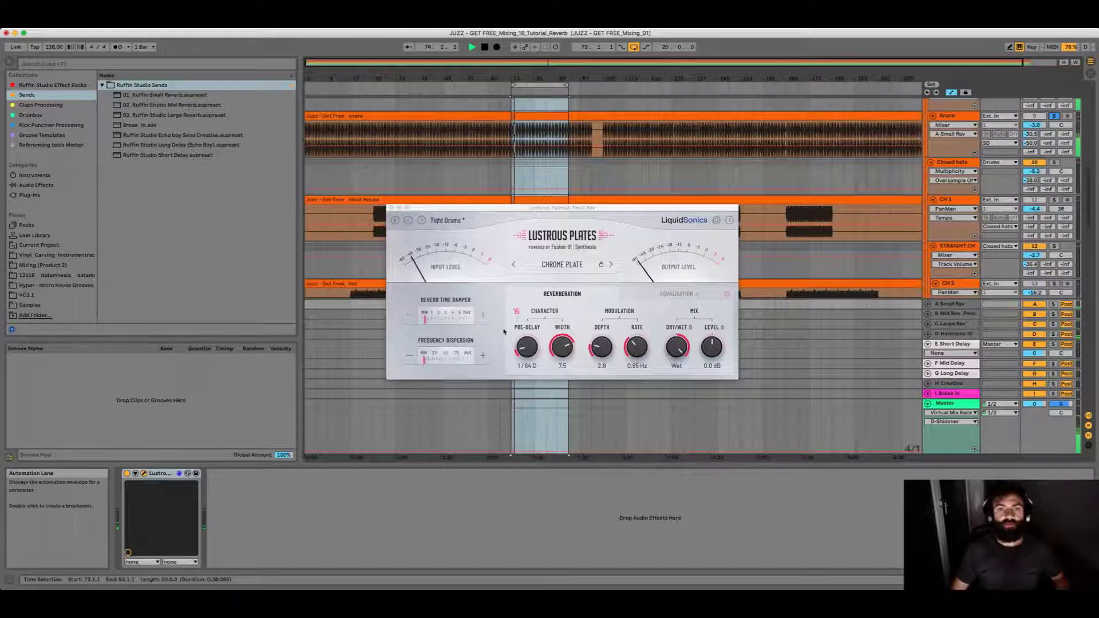
click(534, 349)
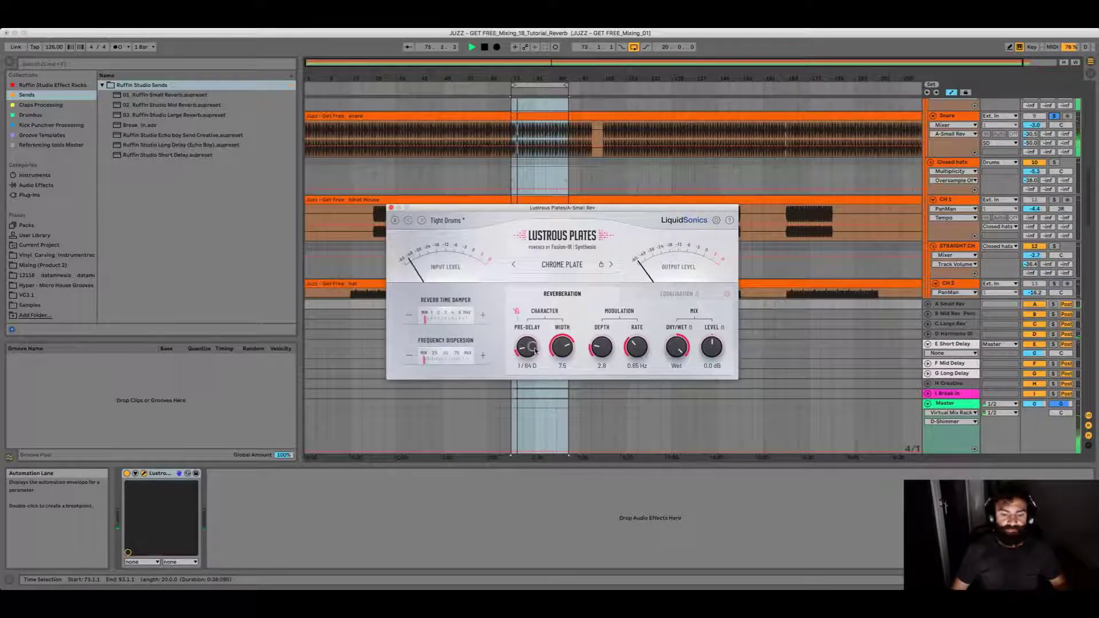
key(space)
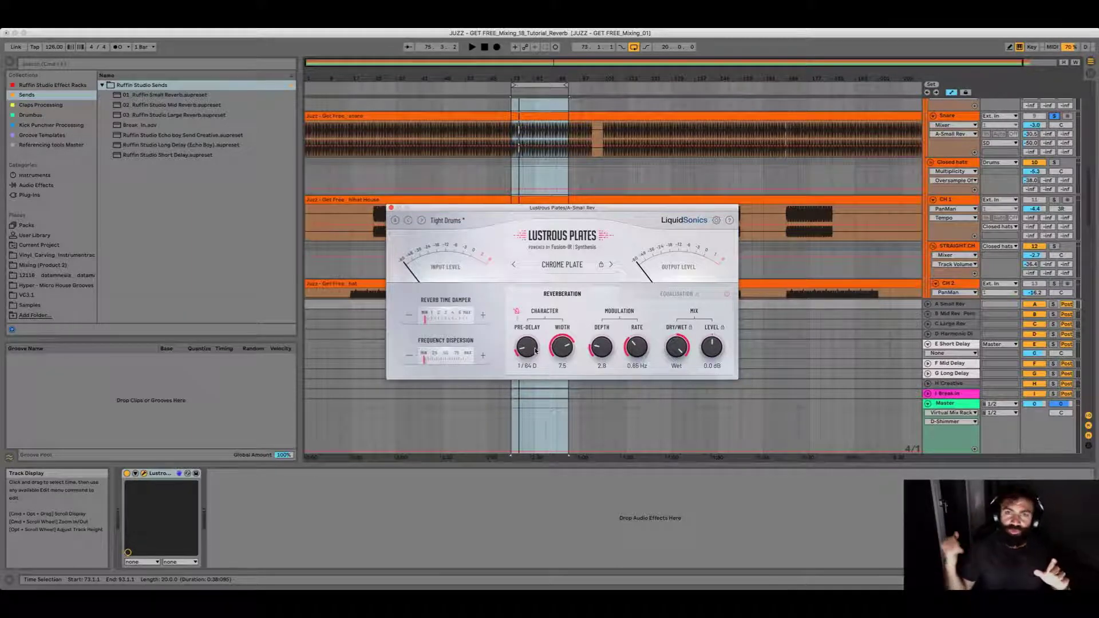
key(space)
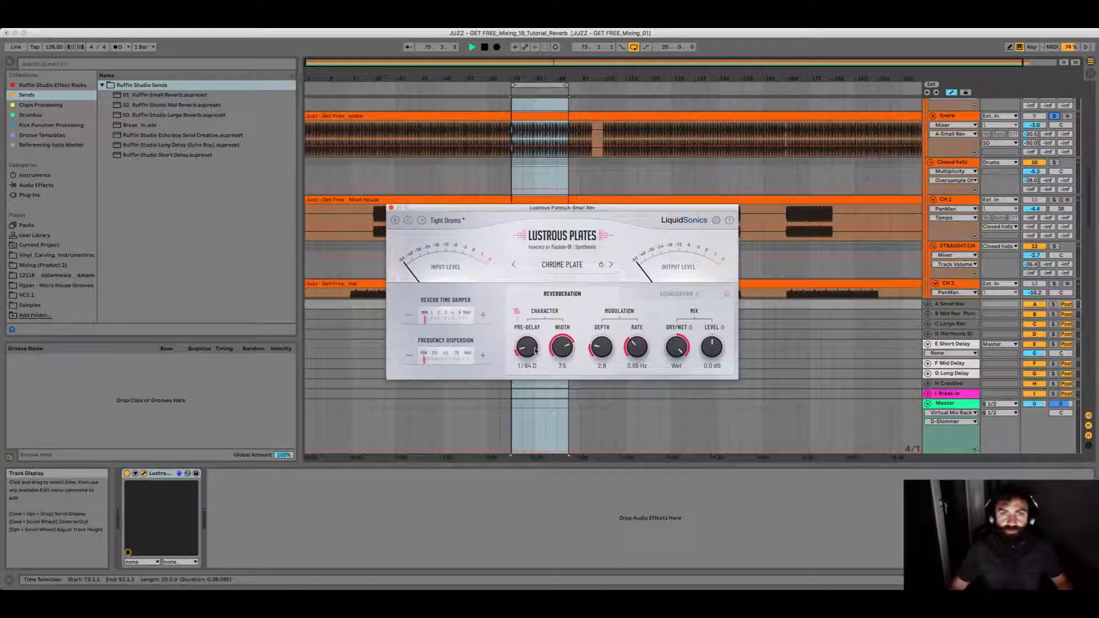
drag(535, 350, 535, 355)
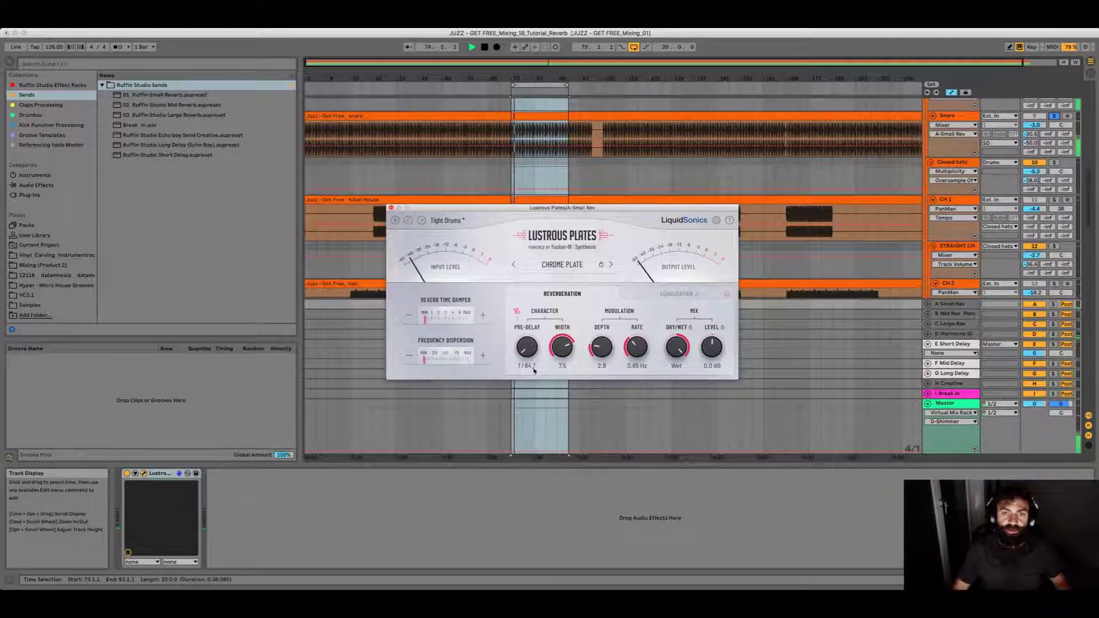
Raise the Snare's A Small Rev send to about -10 dB and try an unsynced reverb pre-delay of 0.0 ms.
drag(1031, 135, 1031, 133)
click(516, 312)
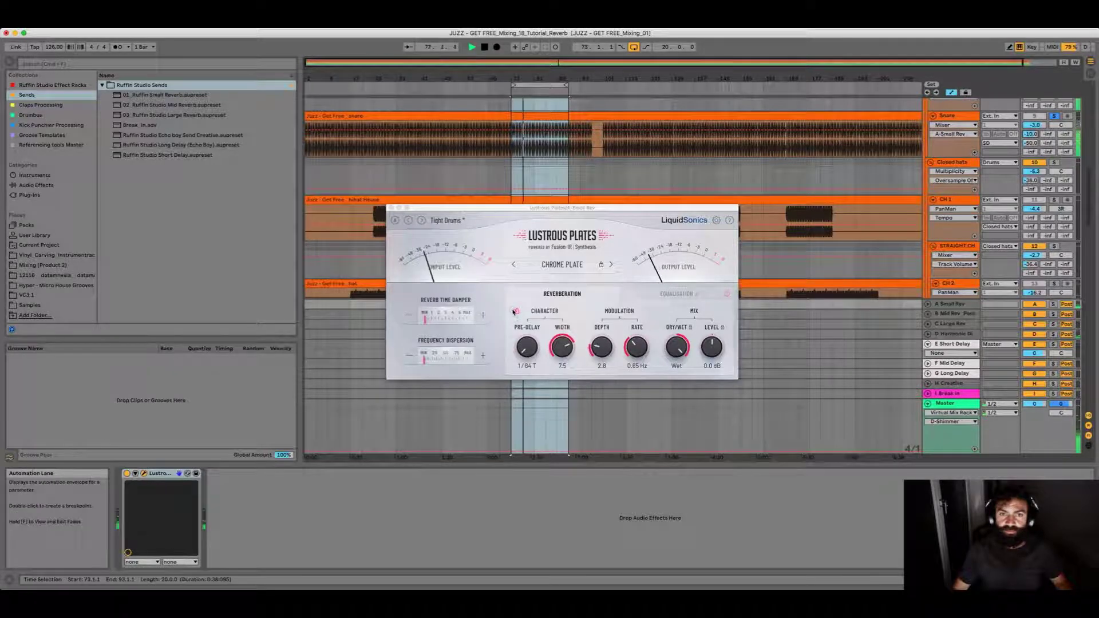
drag(519, 338, 530, 362)
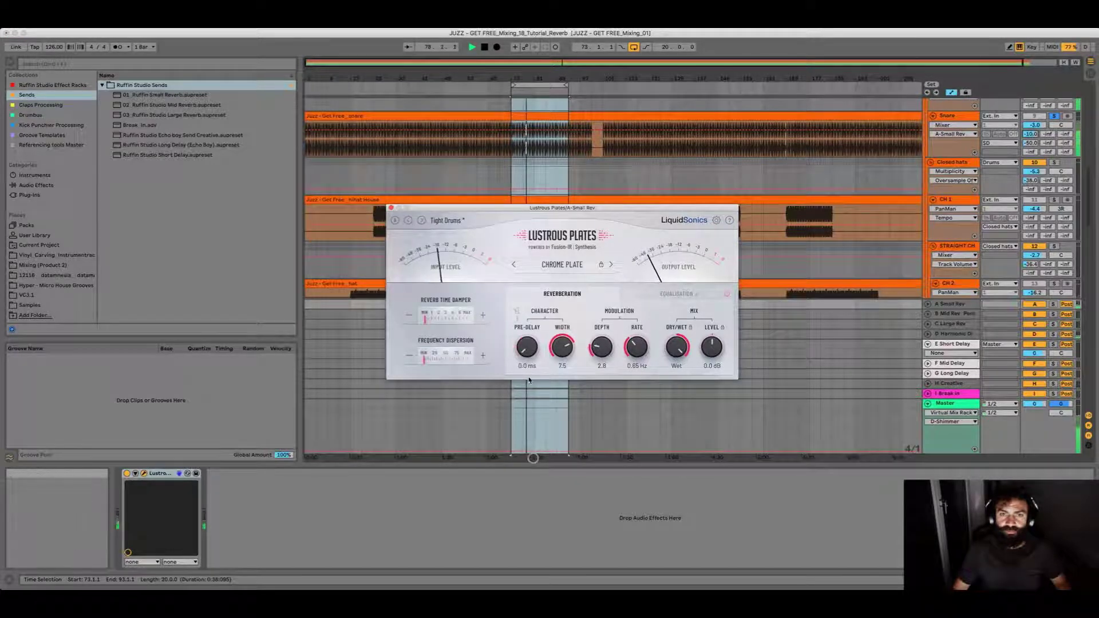
Set the Closed hats' A Small Rev send to about -37 dB and the Snare's track volume to -1.9 dB.
click(1031, 180)
drag(1031, 180, 1030, 179)
drag(1034, 134, 1034, 125)
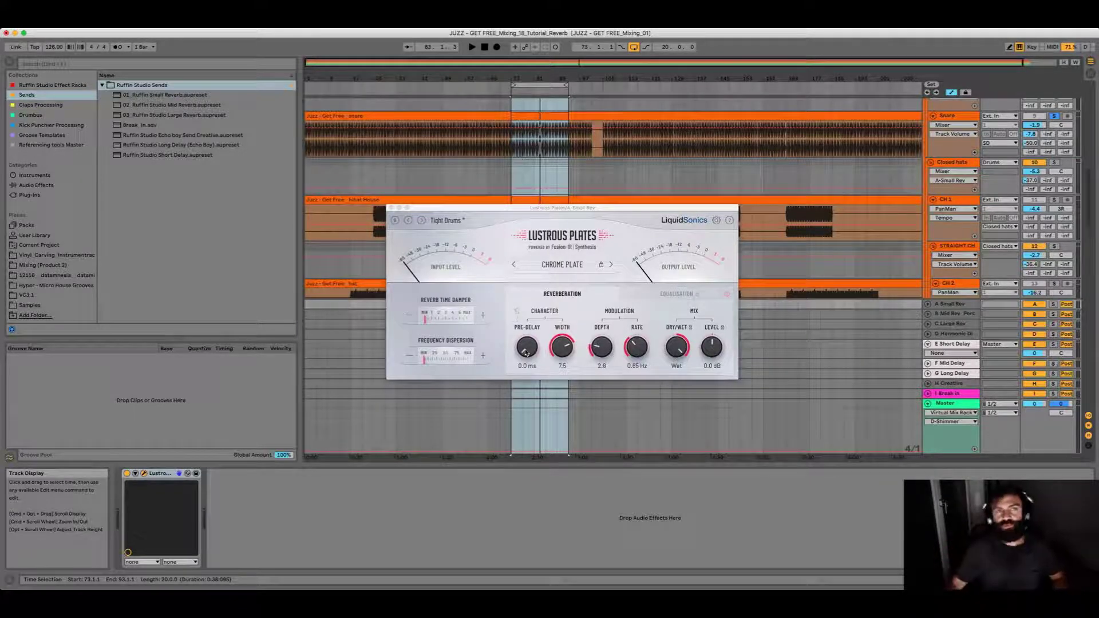
Try a 44 ms pre-delay on the small reverb and return it to the tempo-synced 1/64 T setting.
drag(526, 353, 533, 314)
key(space)
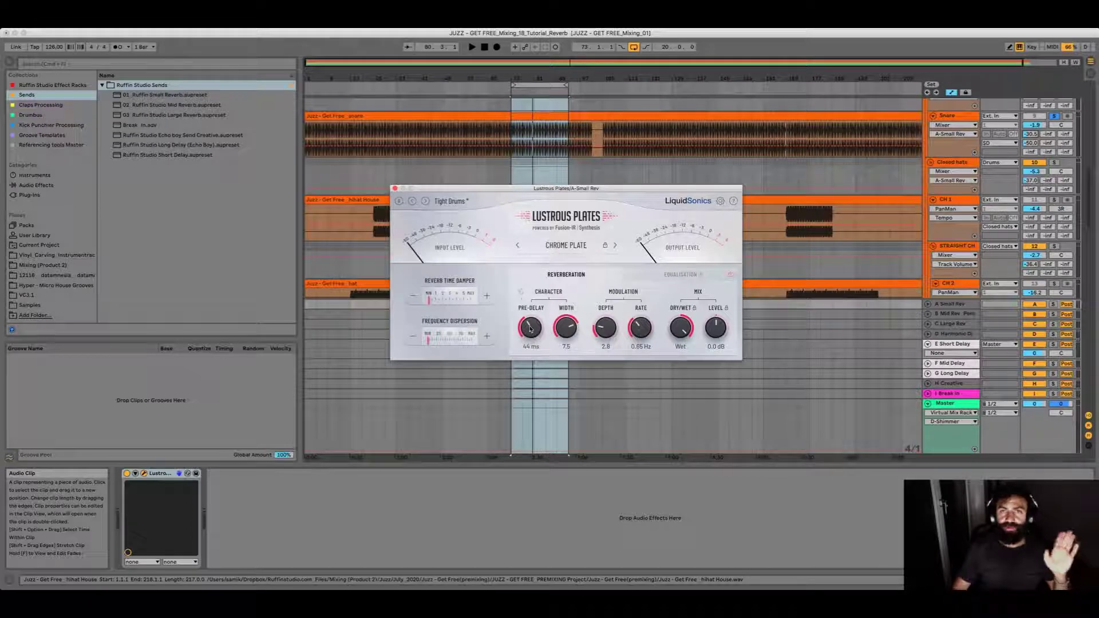
drag(530, 328, 531, 333)
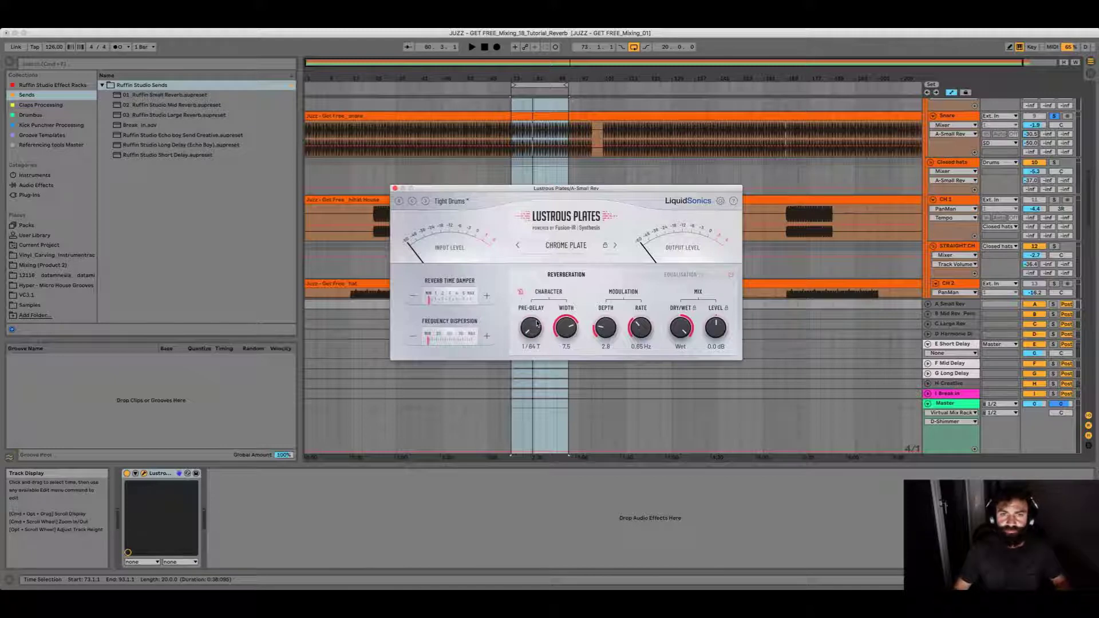
Play the soloed Snare and fine-tune its A Small Rev send to about -30.5 dB.
key(space)
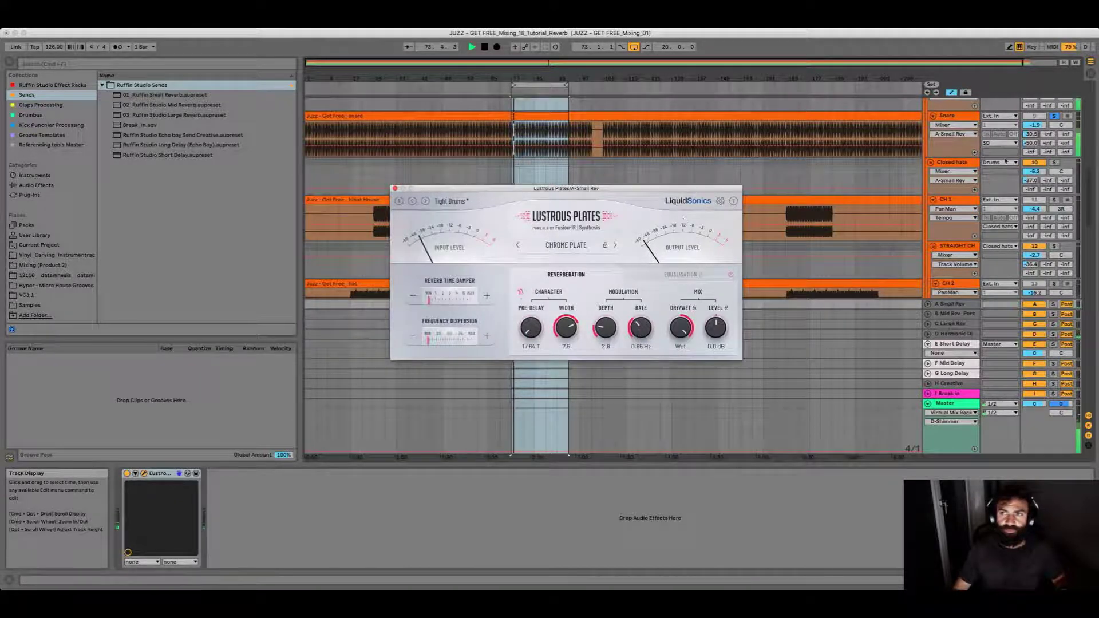
drag(1036, 133, 1038, 134)
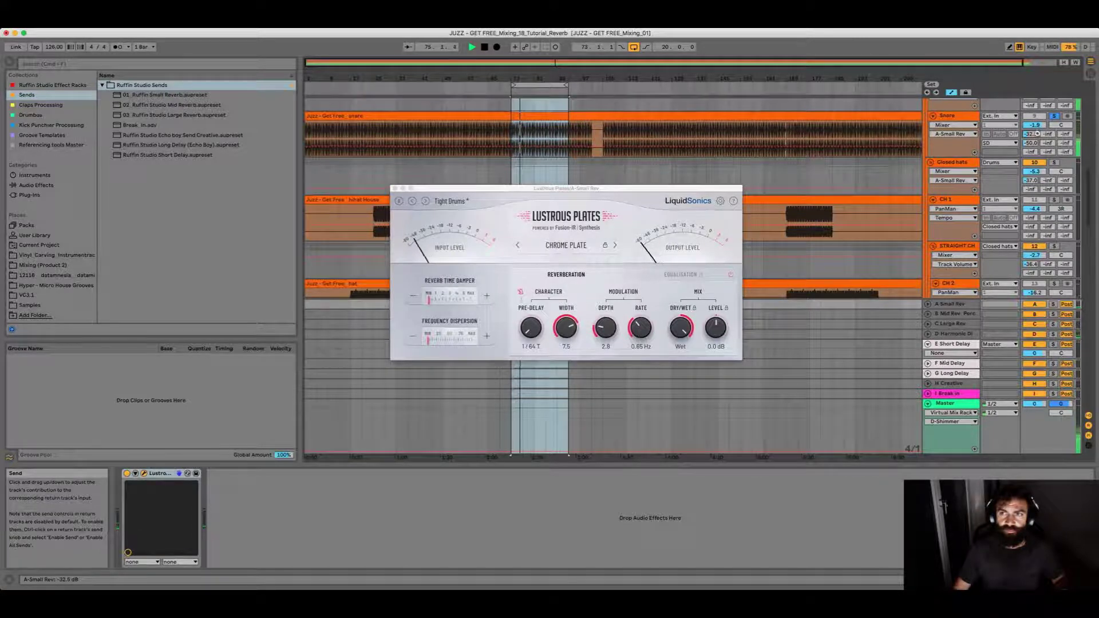
key(space)
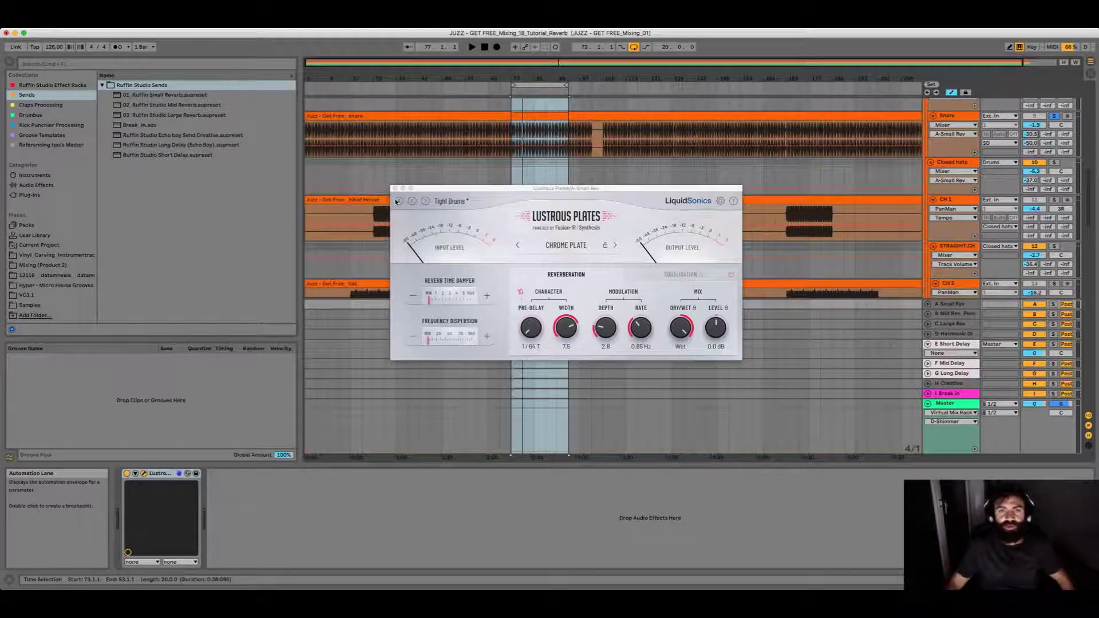
Reopen the small reverb's Lustrous Plates window and reposition it over the arrangement.
drag(532, 191, 533, 200)
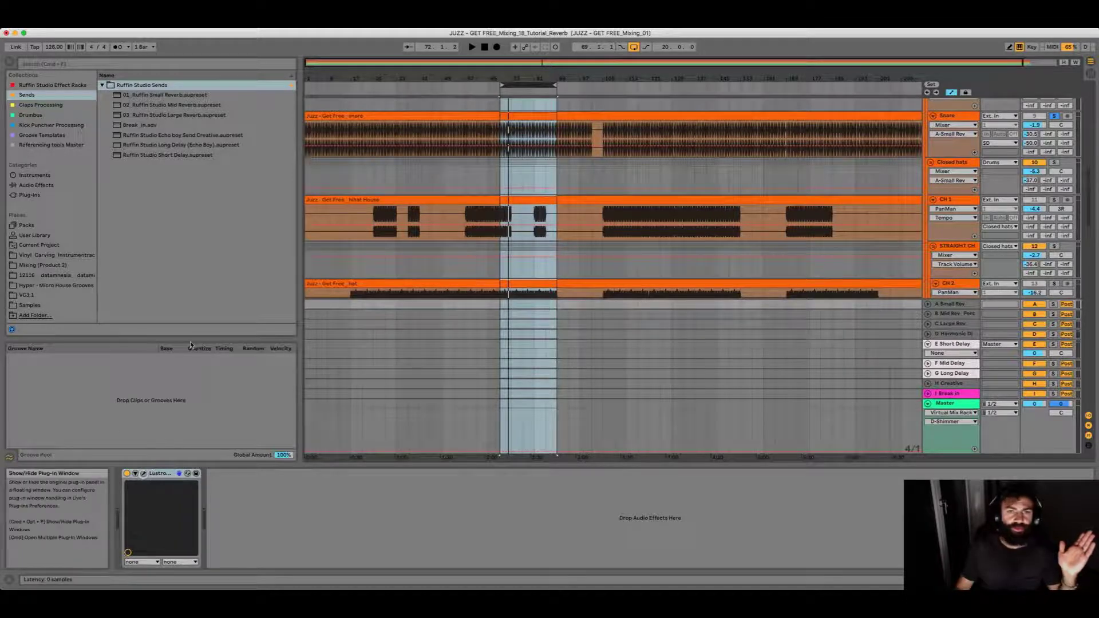
click(144, 475)
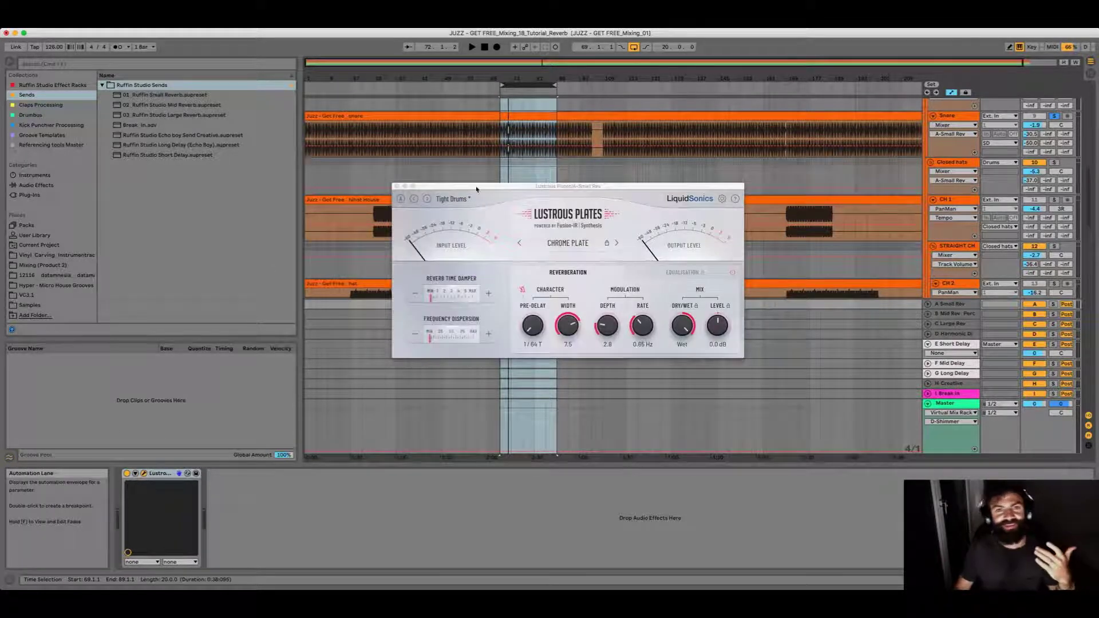
drag(464, 186, 475, 175)
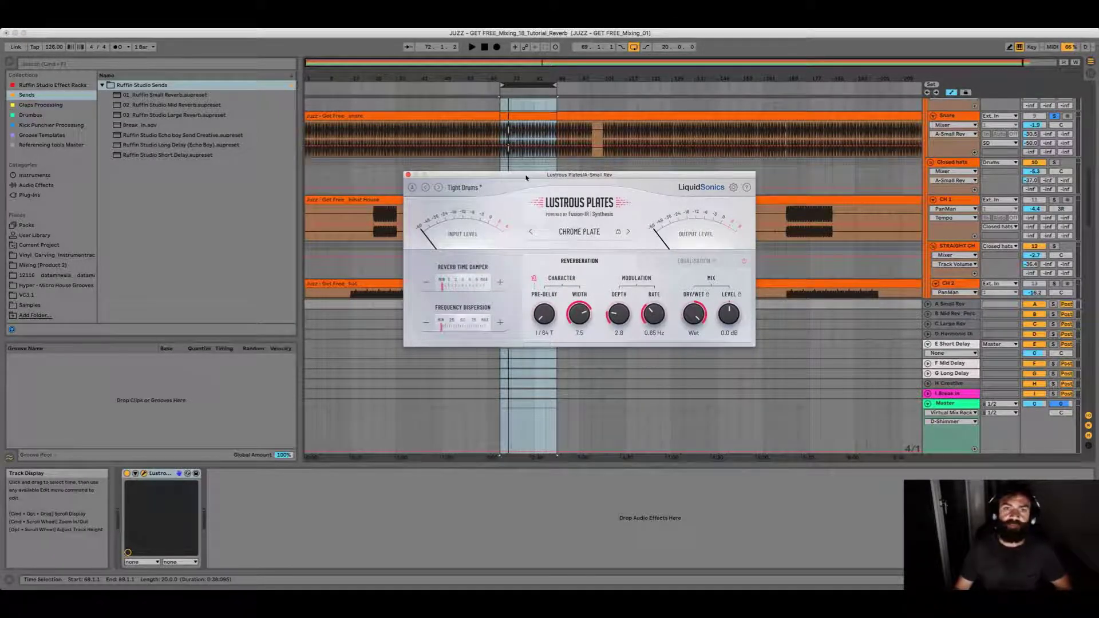
drag(526, 178, 511, 215)
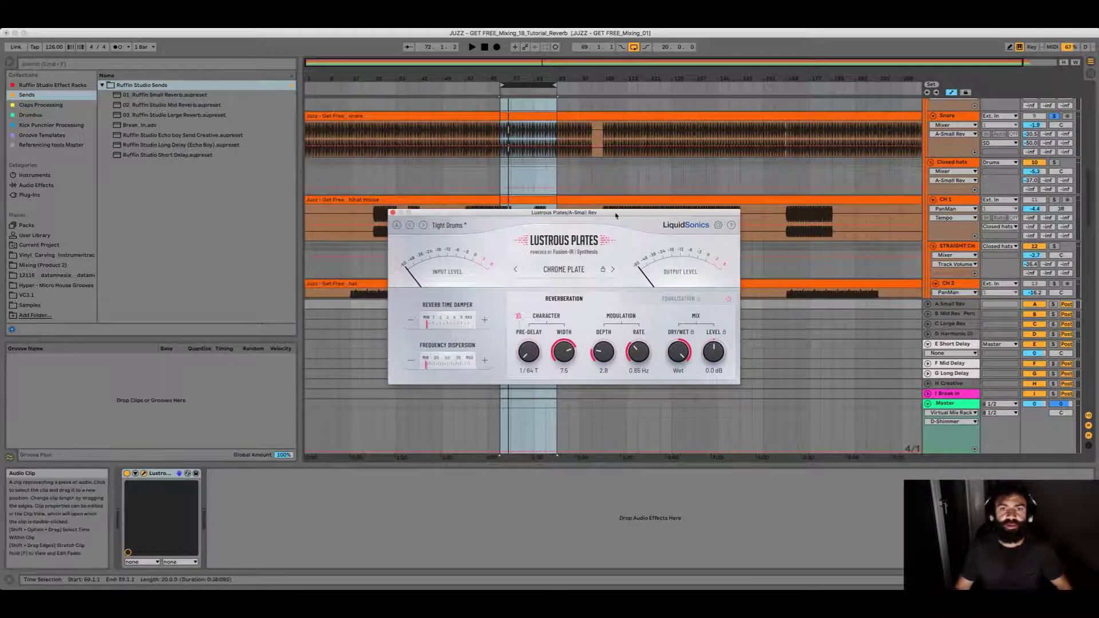
drag(616, 216, 606, 264)
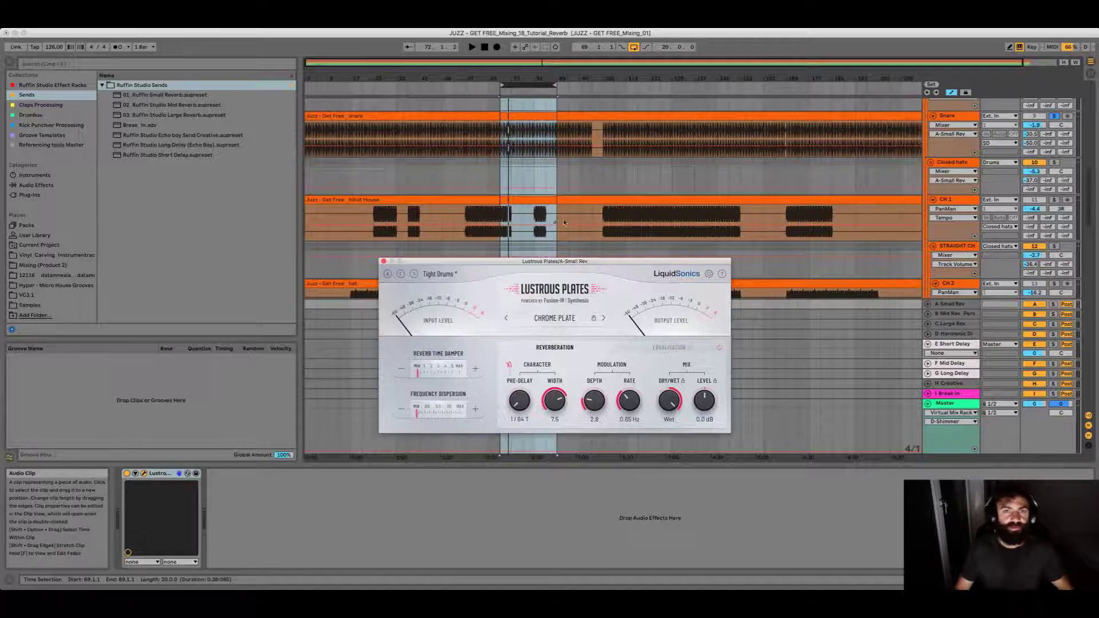
drag(521, 262, 535, 224)
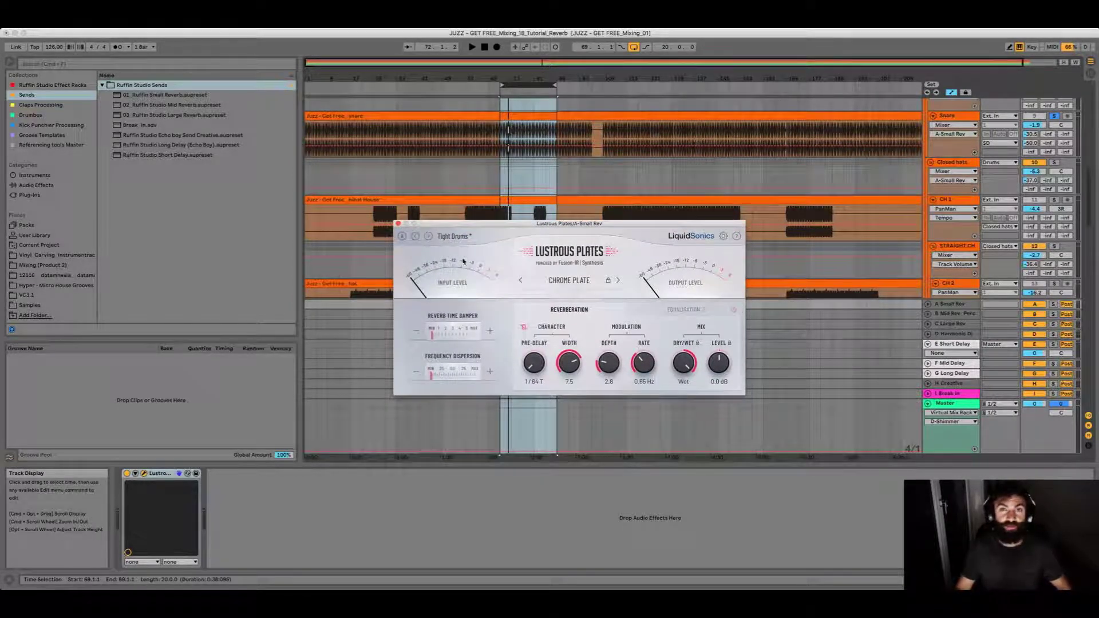
Inspect the Lustrous Plates settings on the B Mid Rev Perc and C Large Rev return tracks.
click(939, 314)
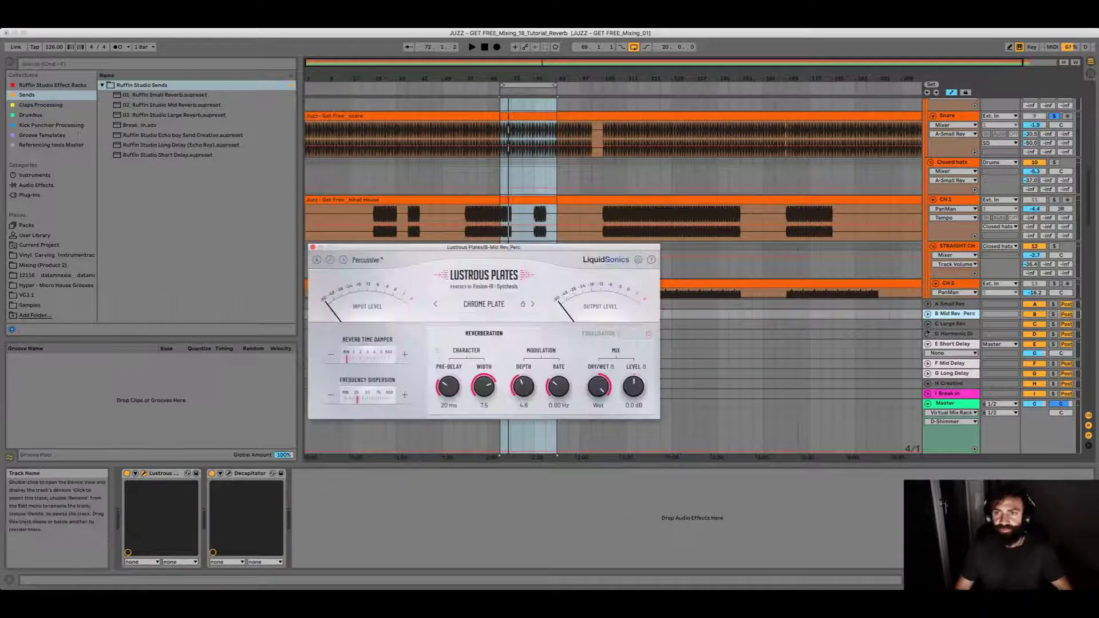
click(945, 325)
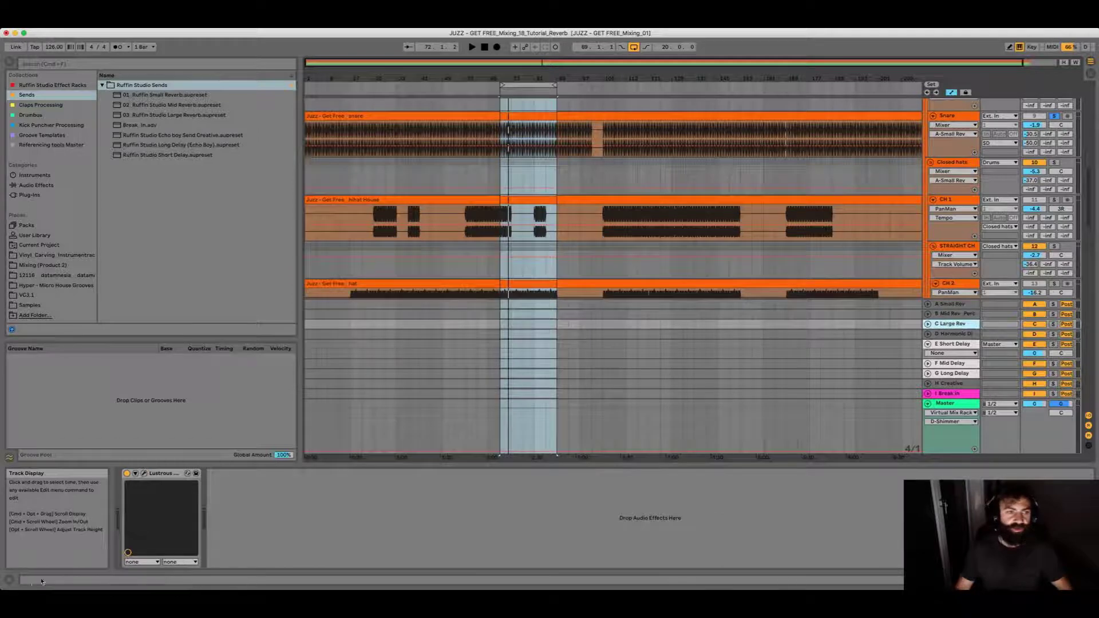
click(144, 475)
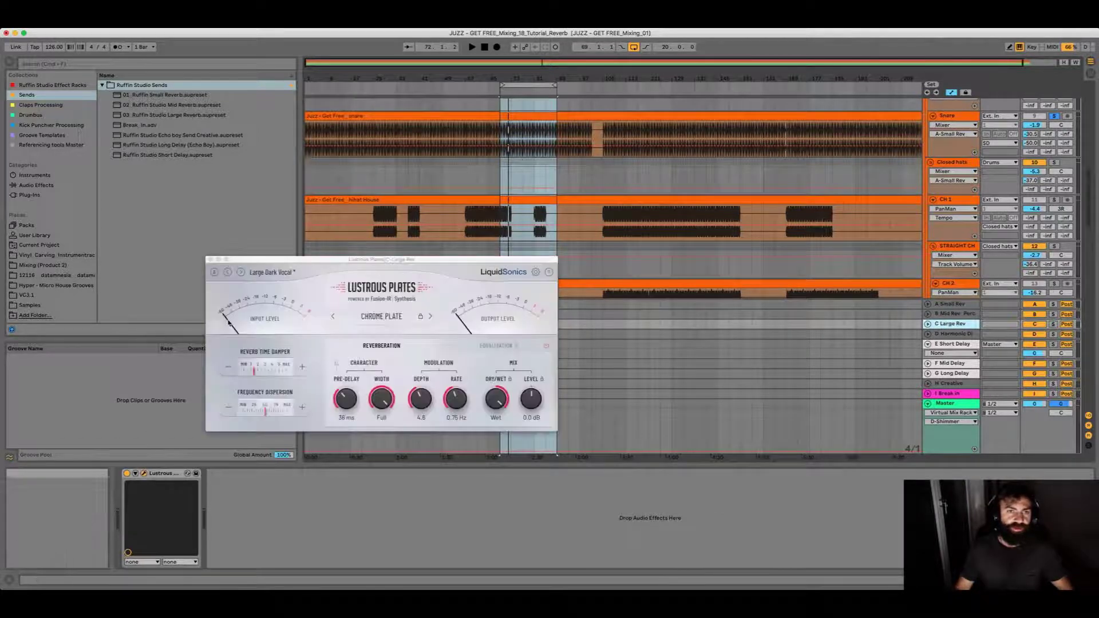
drag(267, 259, 425, 234)
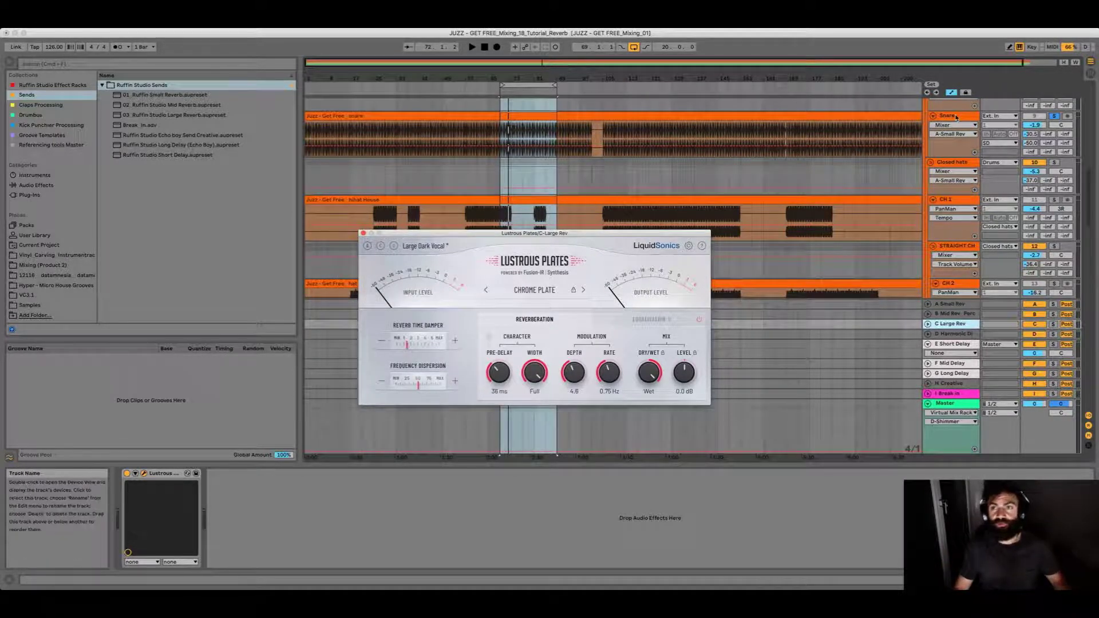
Select the Snare track, play the loop starting at bar 69, and fine-tune its A Small Rev send by ear to about -32.0 dB.
click(800, 119)
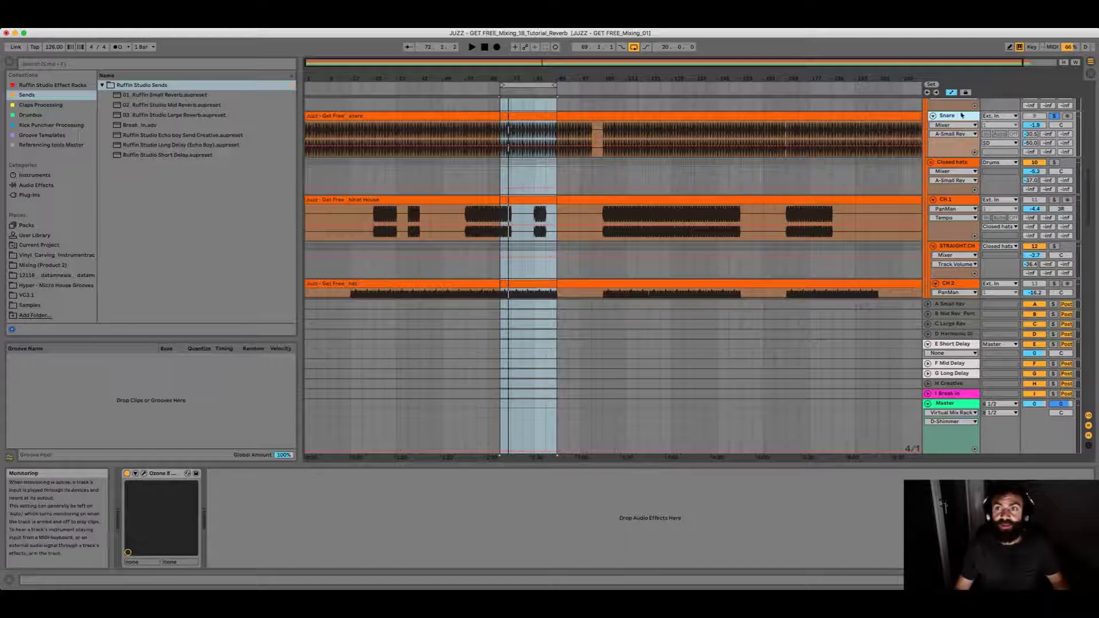
click(526, 84)
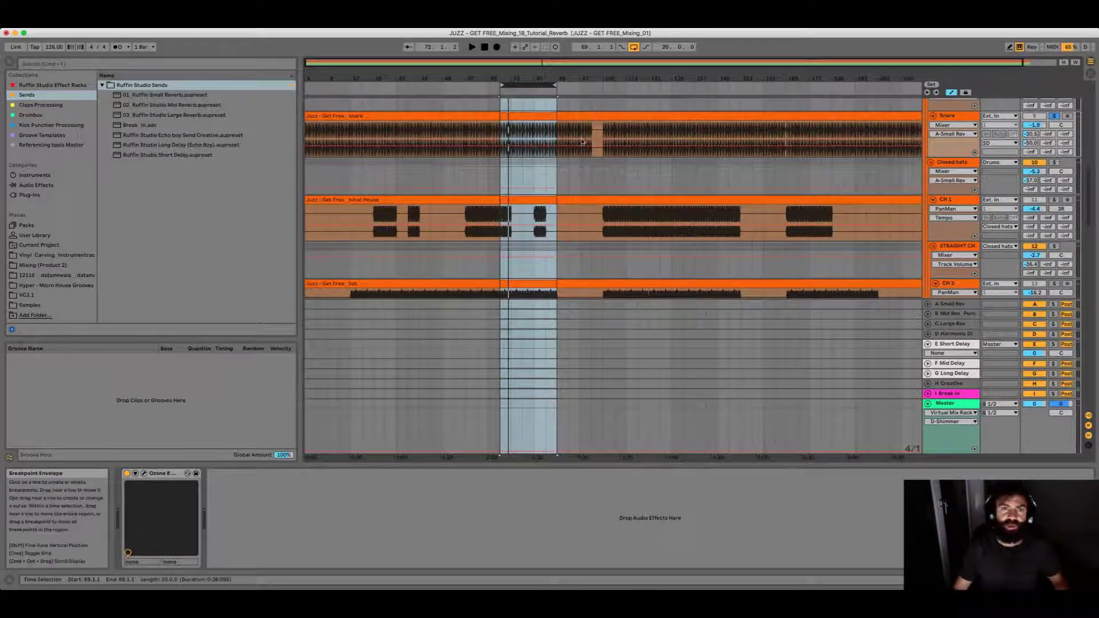
key(space)
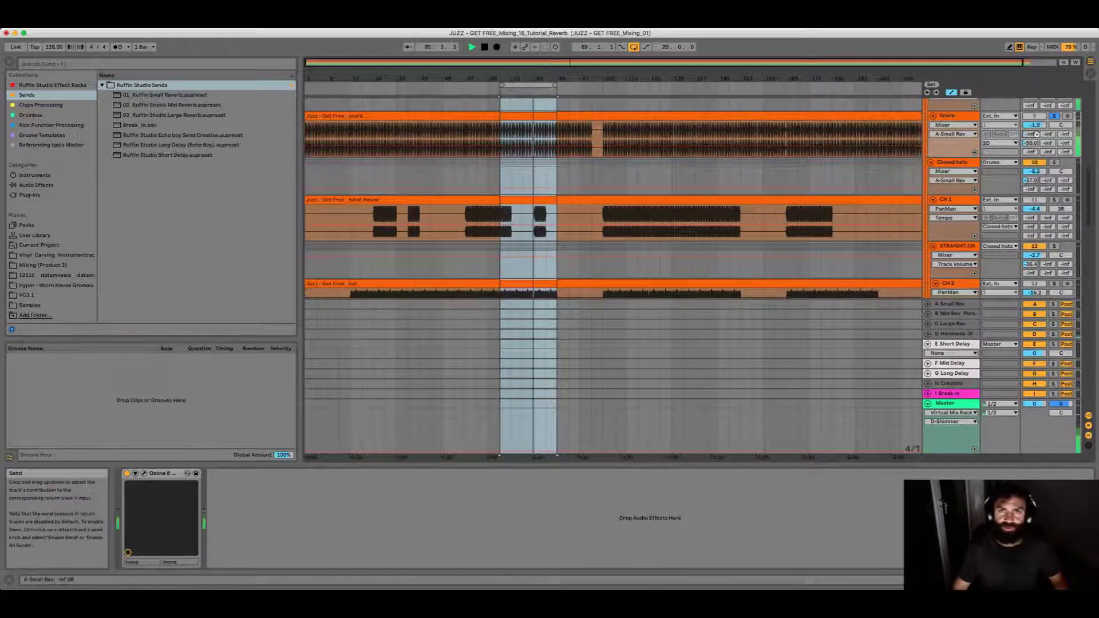
drag(1036, 134, 1037, 133)
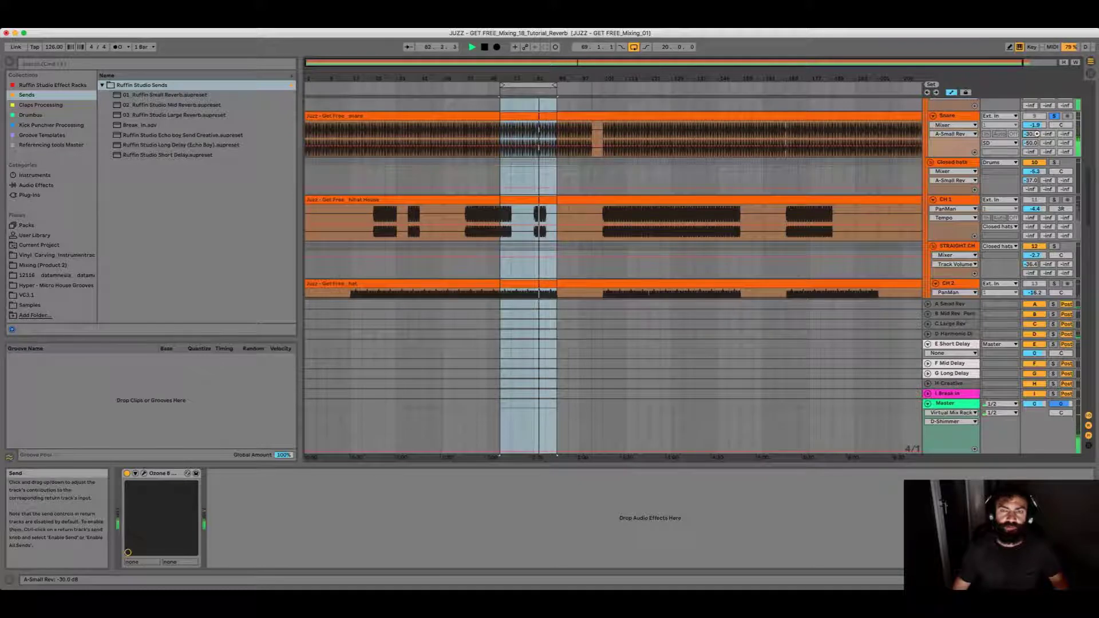
drag(1037, 134, 1037, 135)
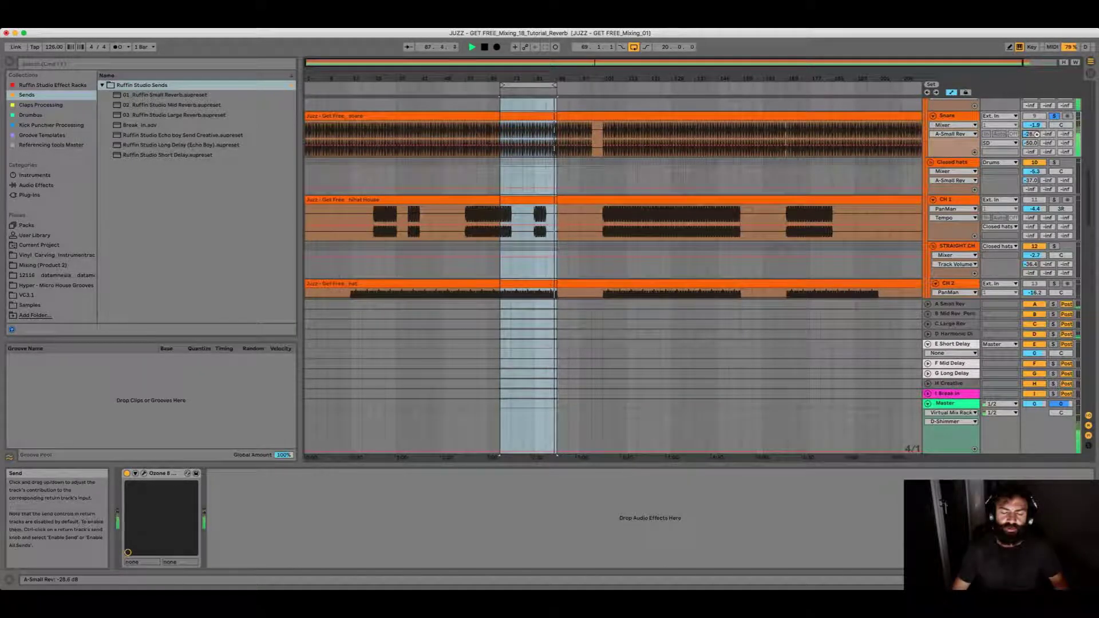
drag(1037, 134, 1037, 135)
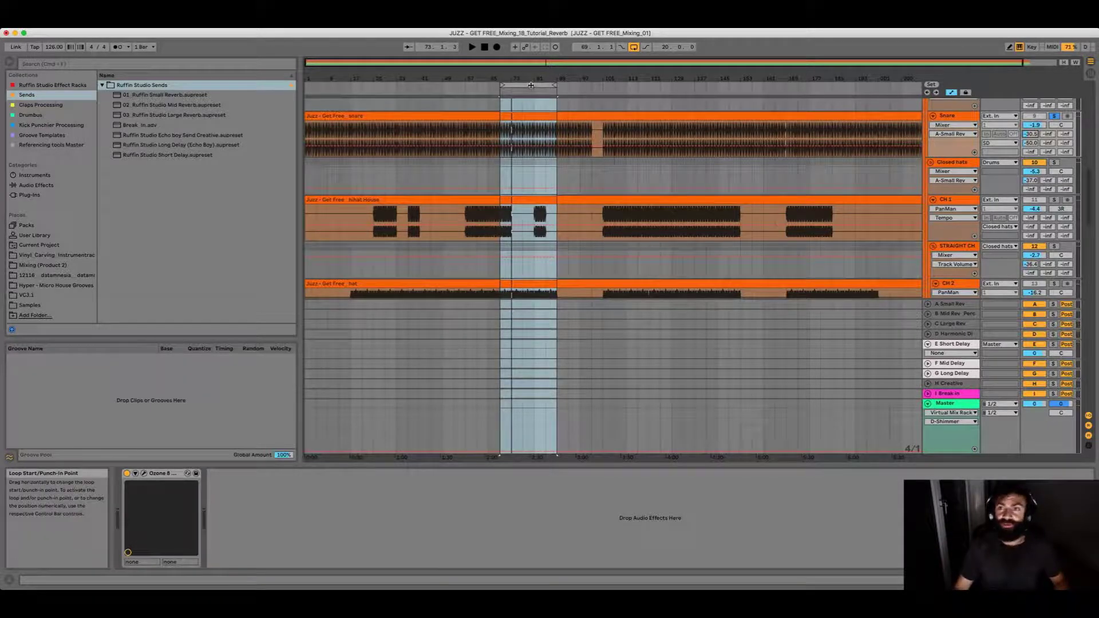
key(space)
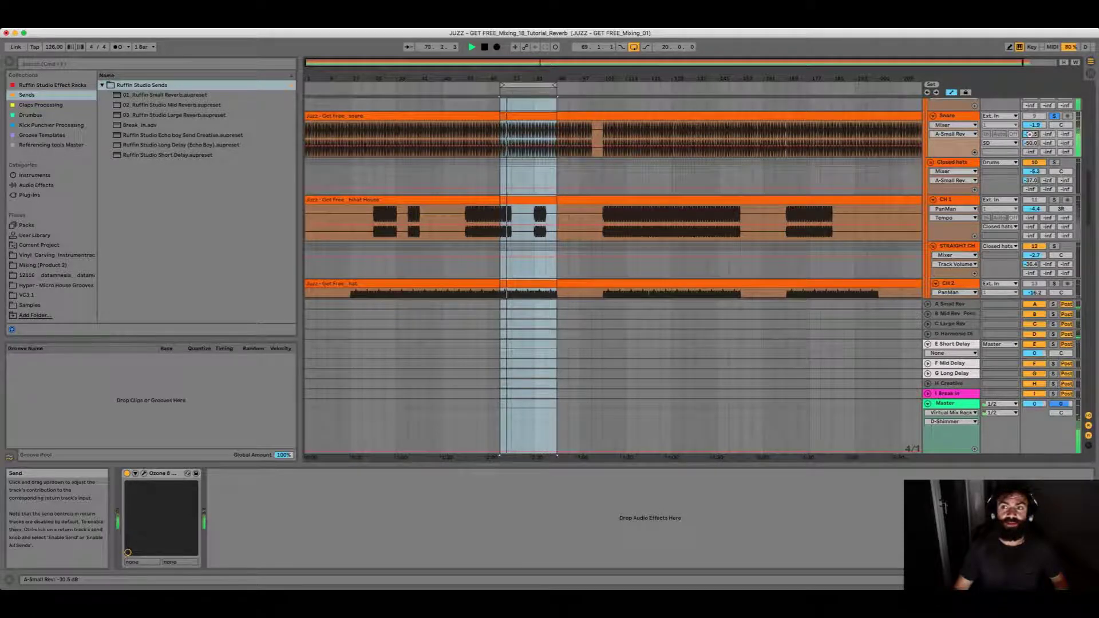
drag(1031, 134, 1031, 133)
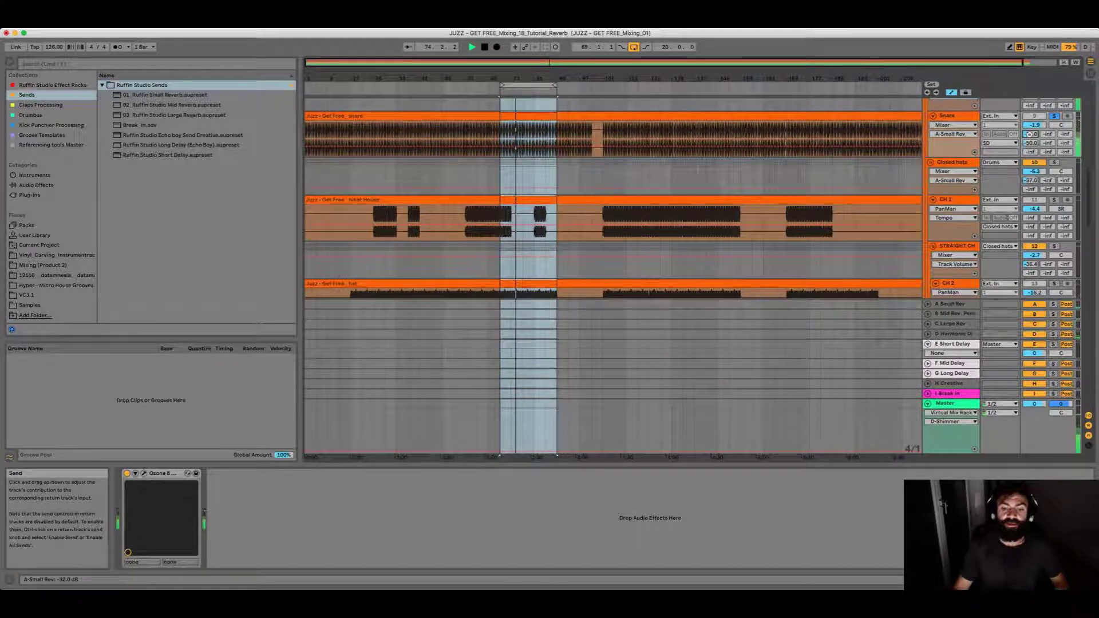
Compare the soloed Snare with and without its small reverb by switching the A Small Rev return off and on during playback.
drag(1030, 134, 1030, 135)
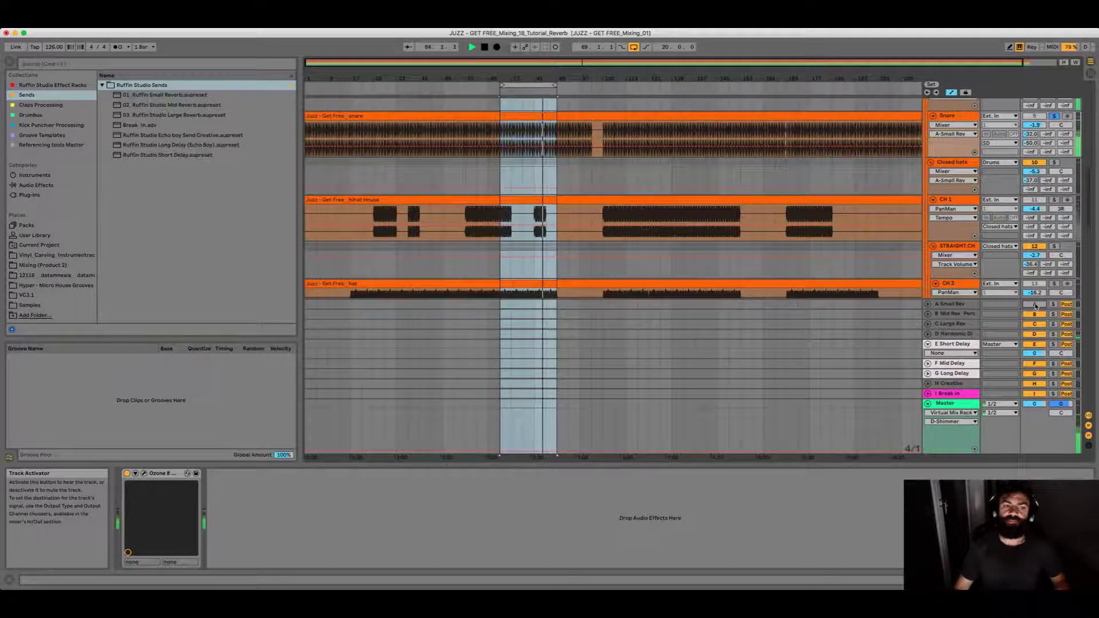
click(1036, 306)
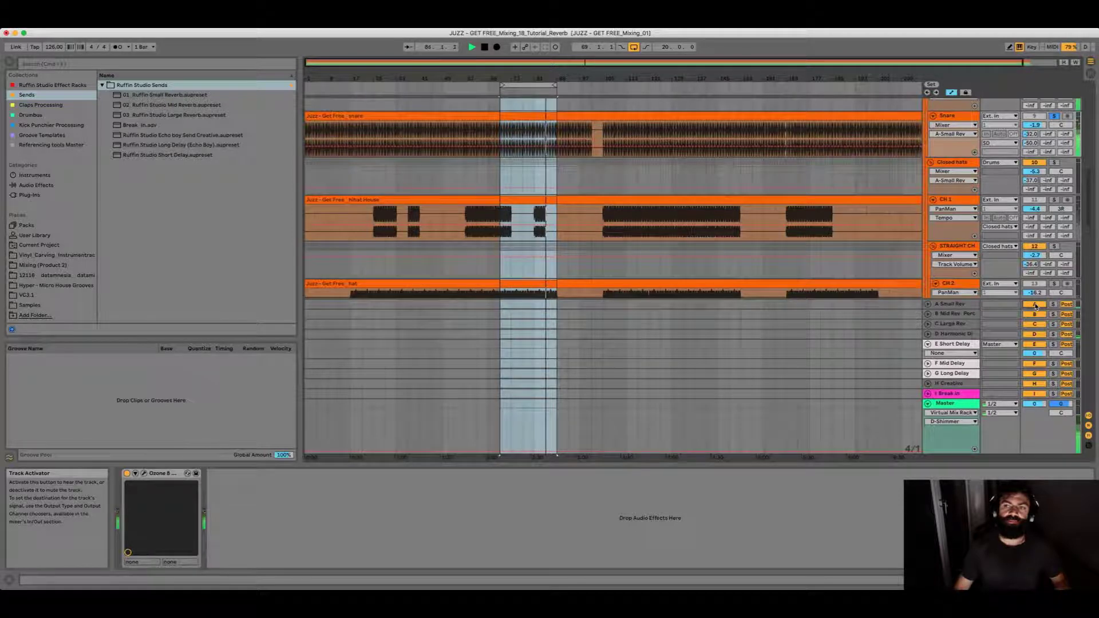
key(space)
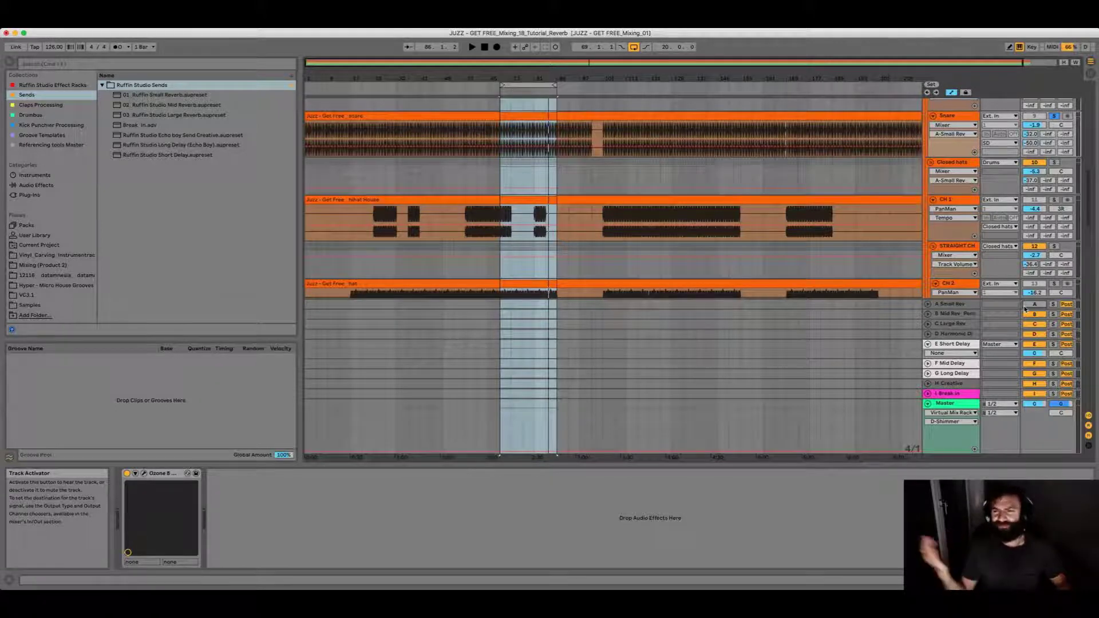
key(space)
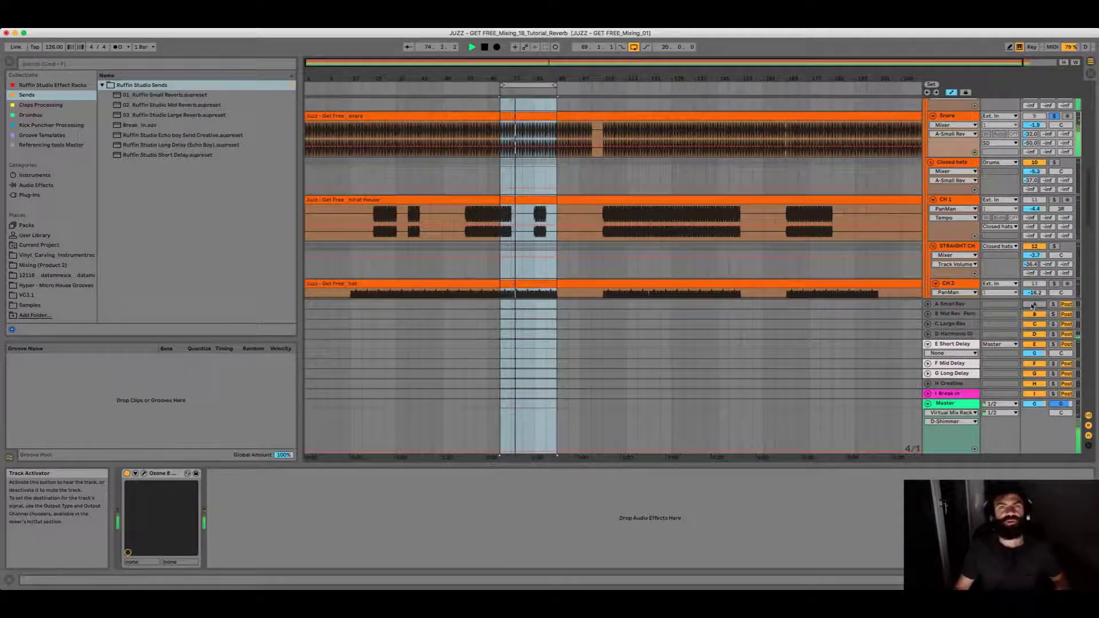
key(space)
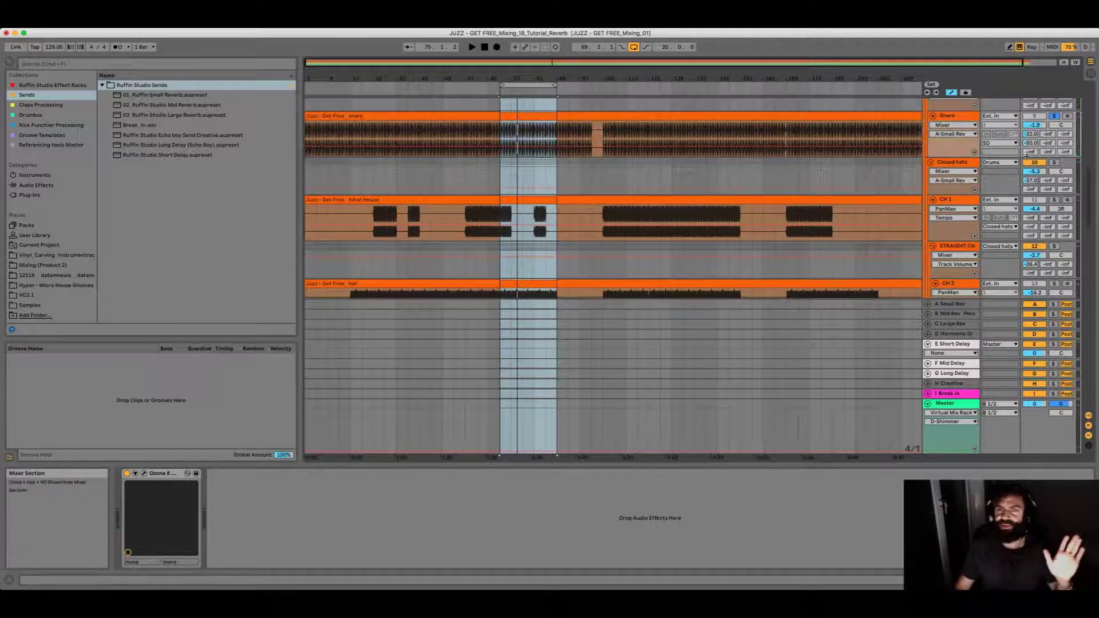
Clear the Snare's solo and solo the whole Drums group instead.
scroll(827, 126, up, 3)
scroll(826, 126, up, 2)
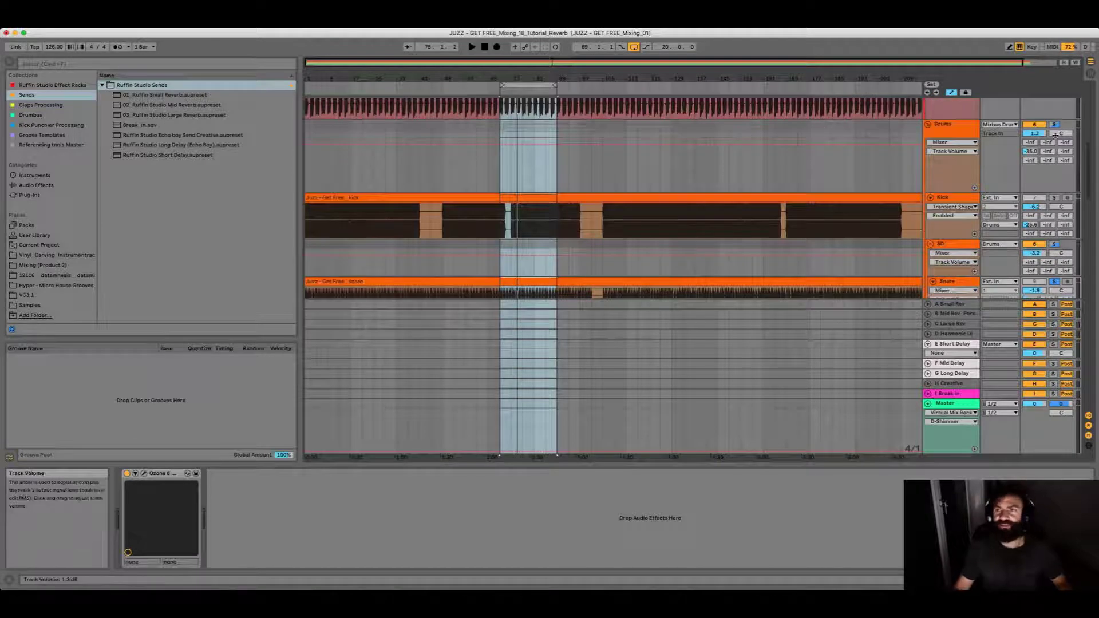
click(1054, 281)
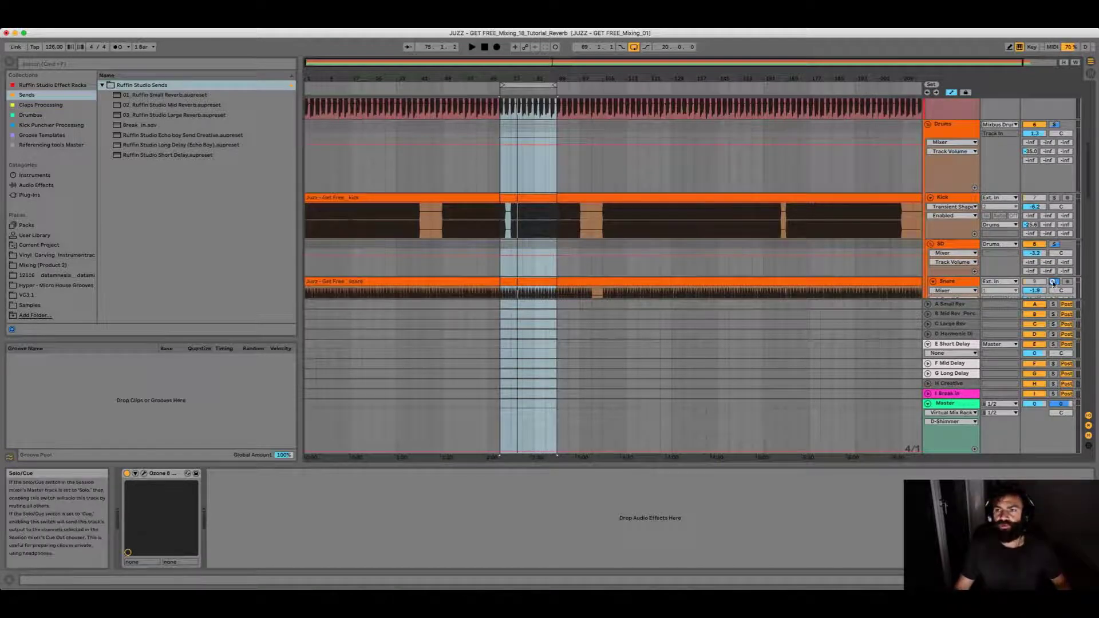
click(1054, 124)
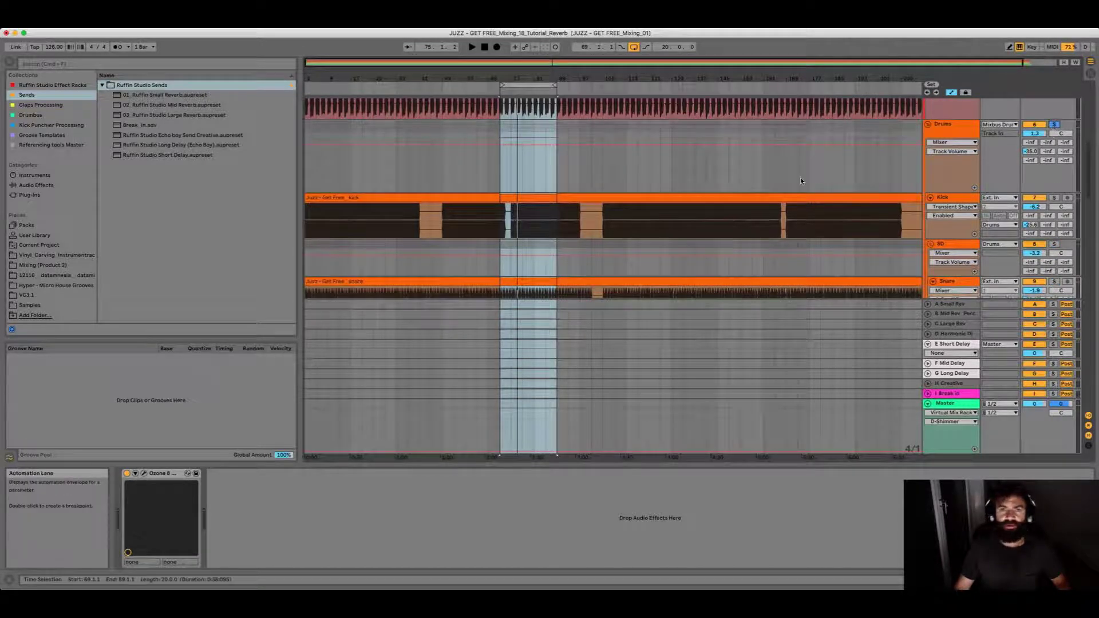
Play the soloed Drums group and compare it with the A Small Rev return switched off and on.
key(space)
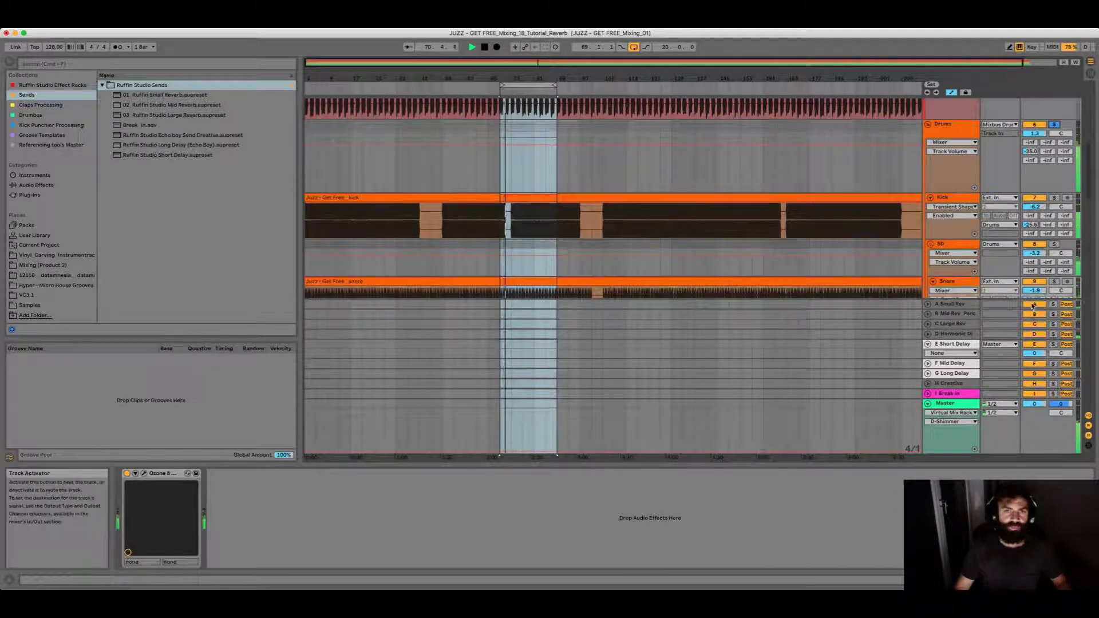
scroll(882, 270, down, 5)
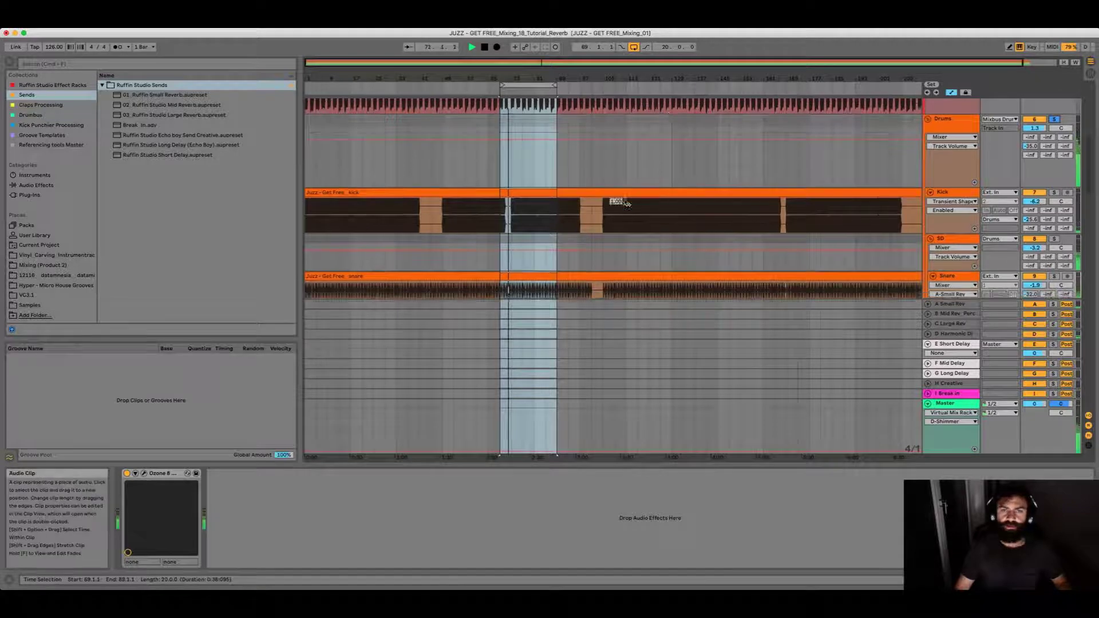
click(1036, 306)
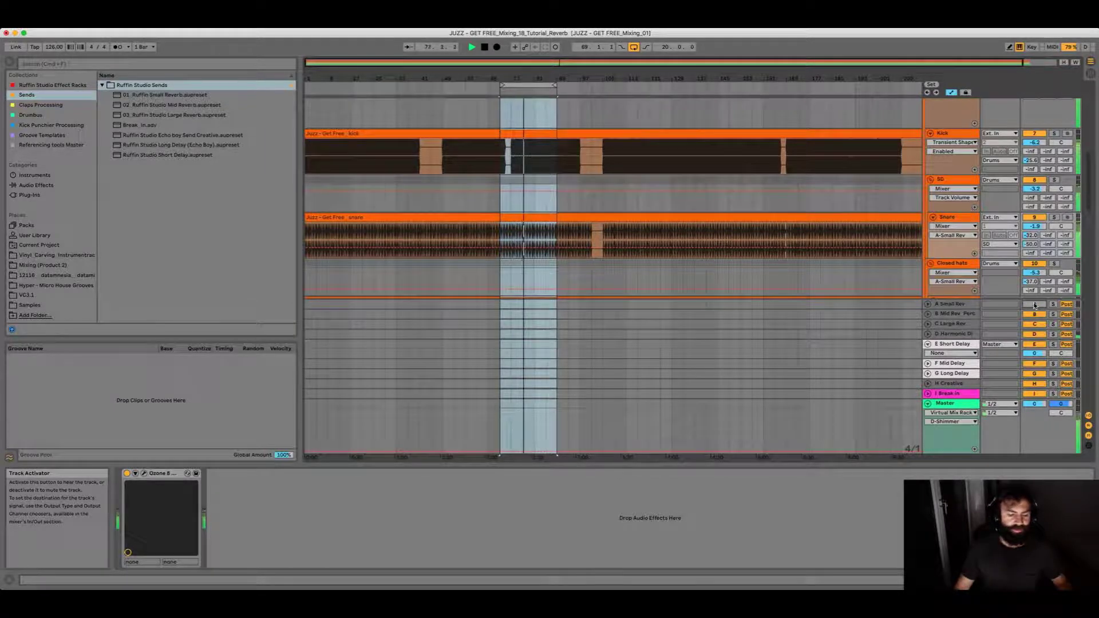
click(1035, 305)
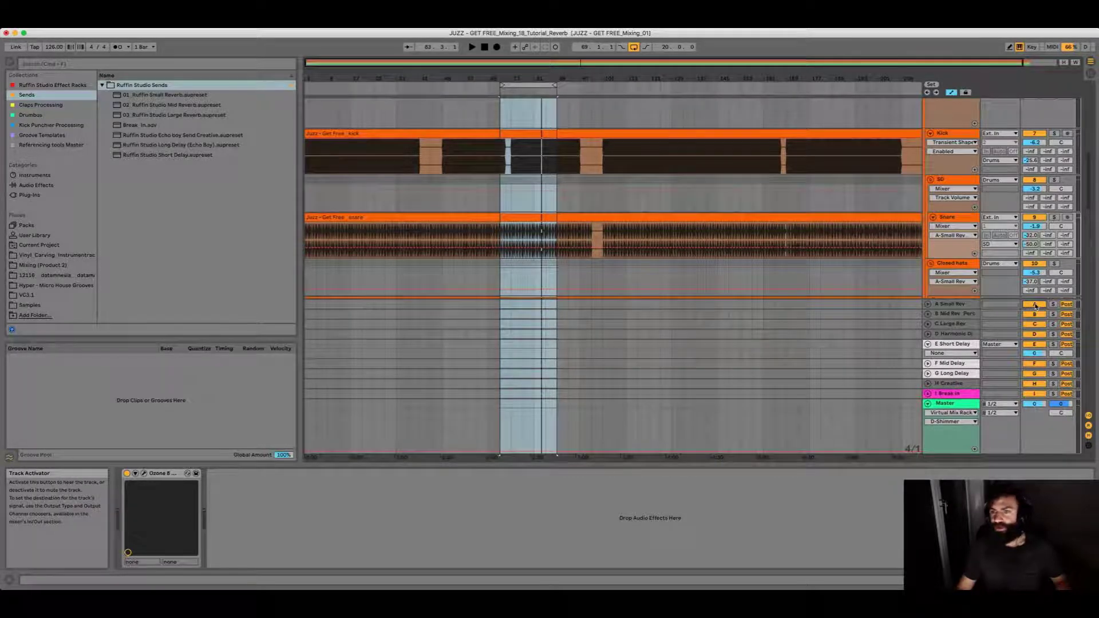
key(space)
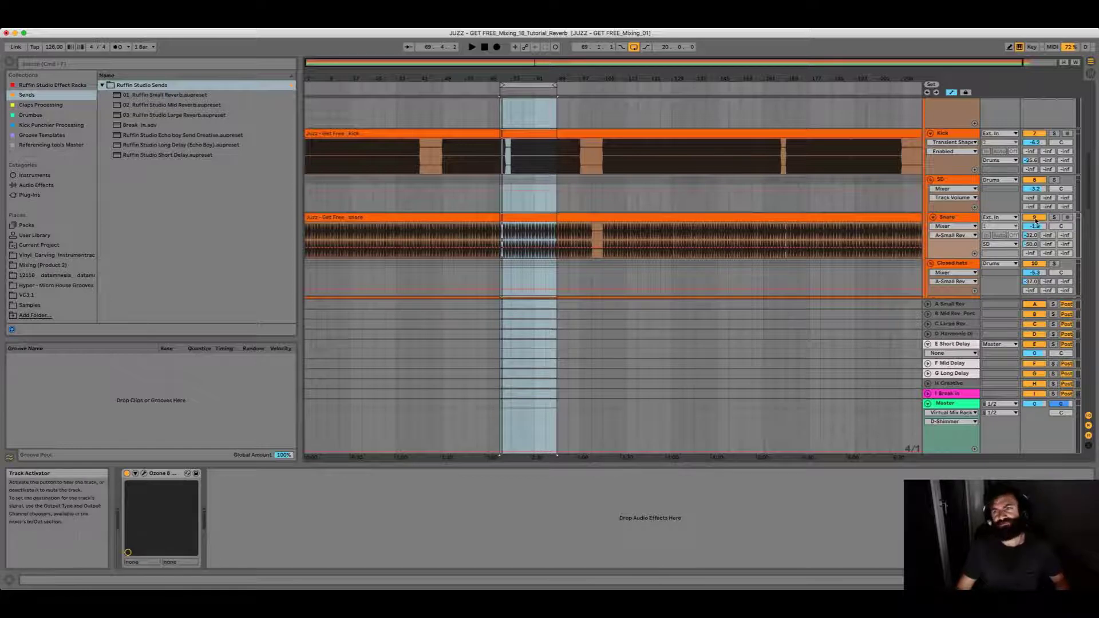
key(space)
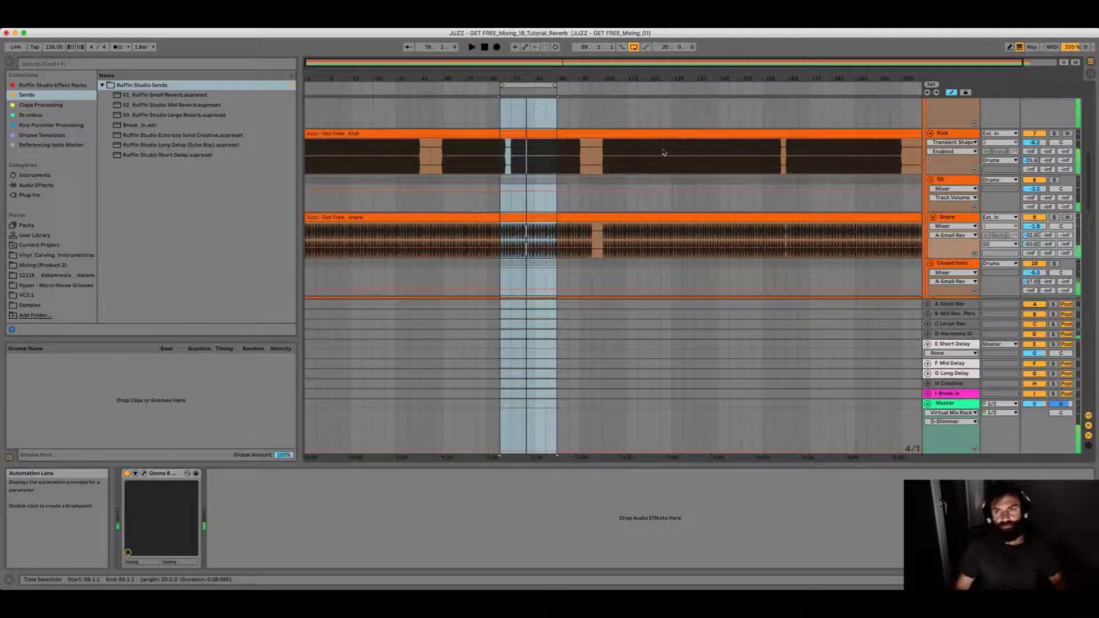
key(space)
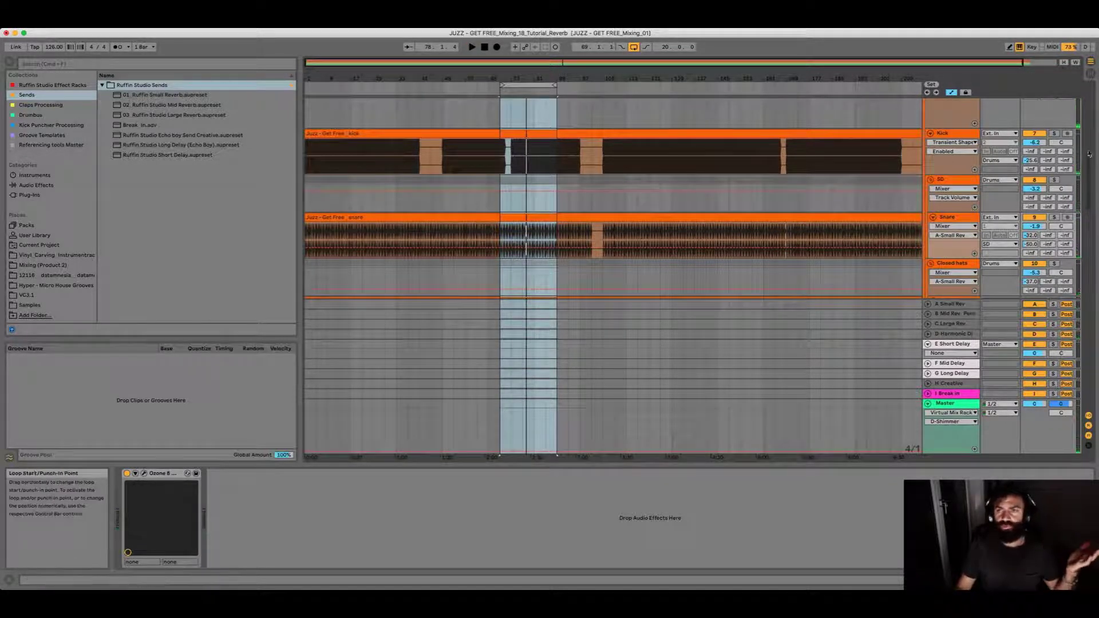
Look over the hat, pad and synth tracks and audition the loop starting at bar 69.
scroll(692, 177, up, 2)
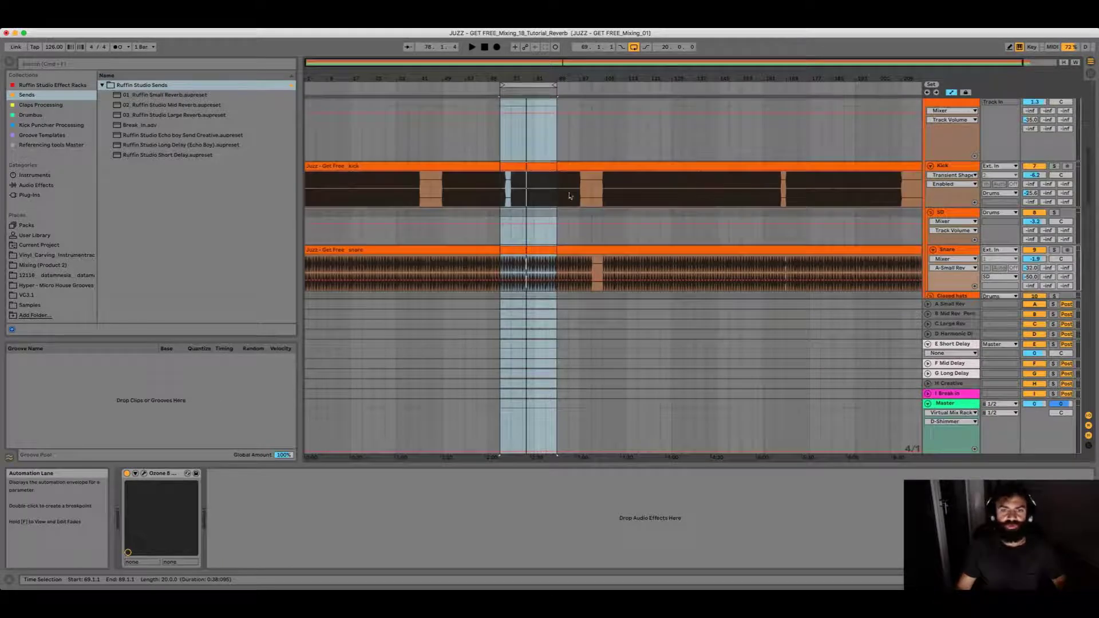
scroll(573, 229, down, 10)
key(space)
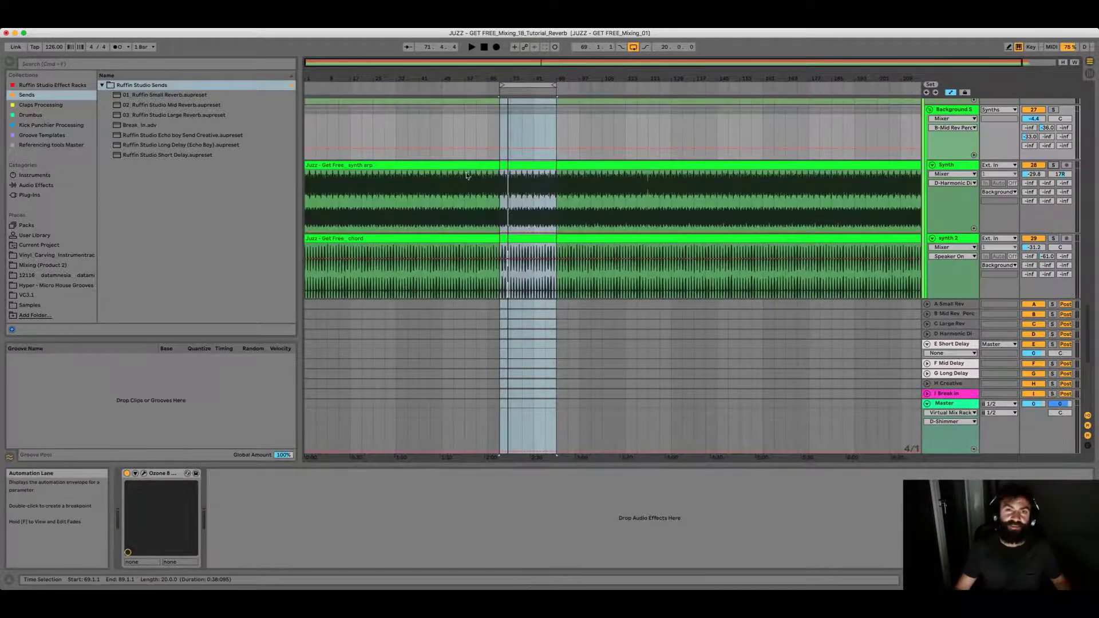
scroll(535, 175, up, 8)
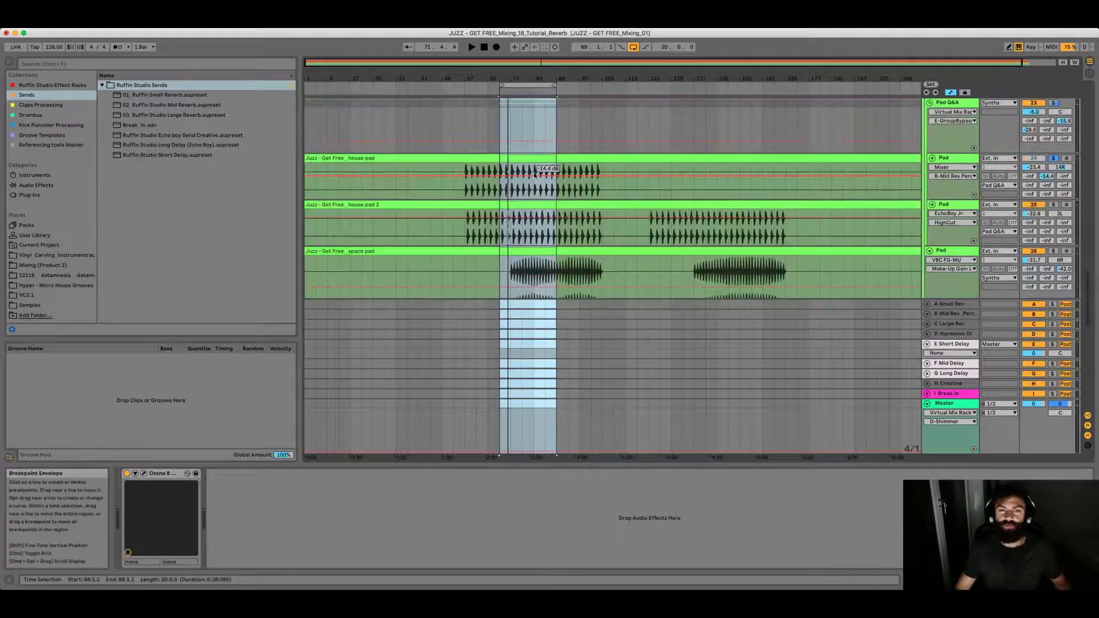
scroll(533, 173, up, 6)
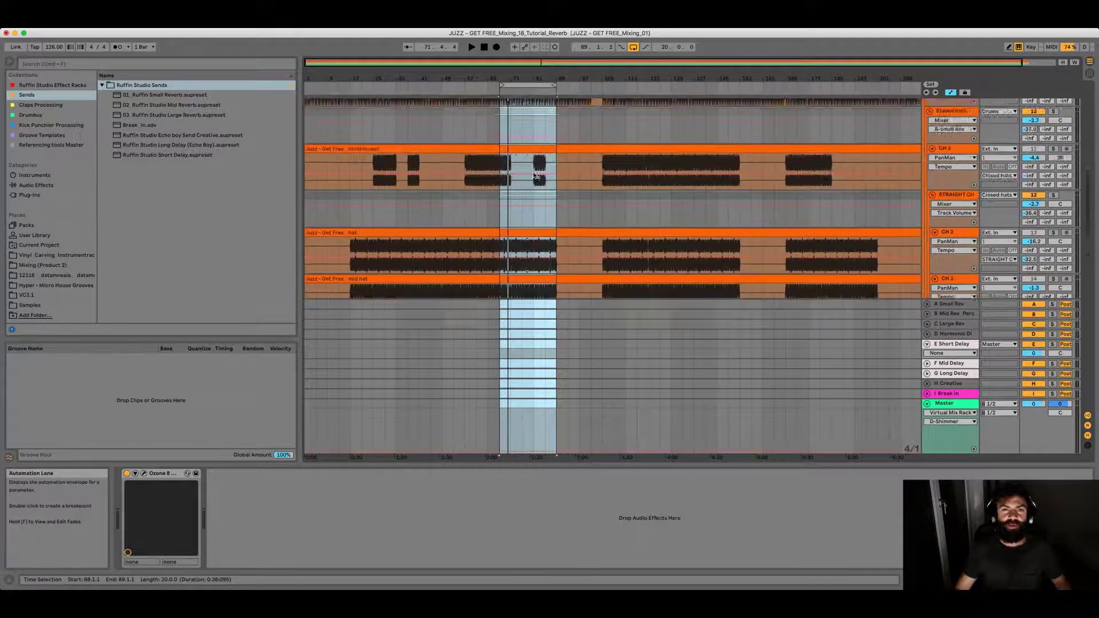
click(538, 86)
key(space)
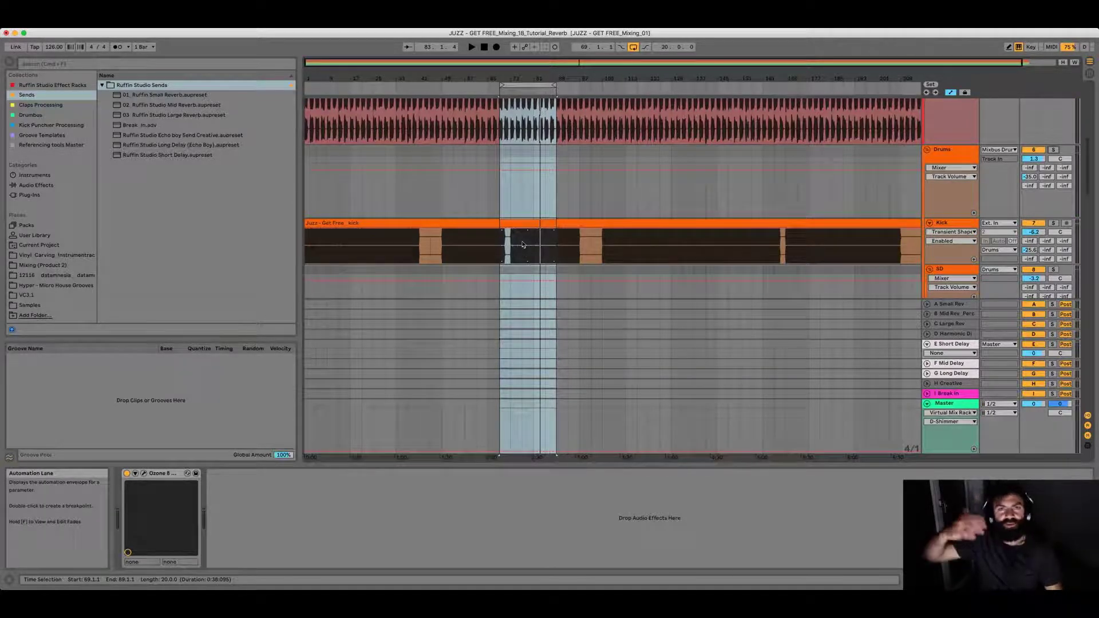
Select the A Small Rev return track and close its Lustrous Plates window.
scroll(522, 244, down, 6)
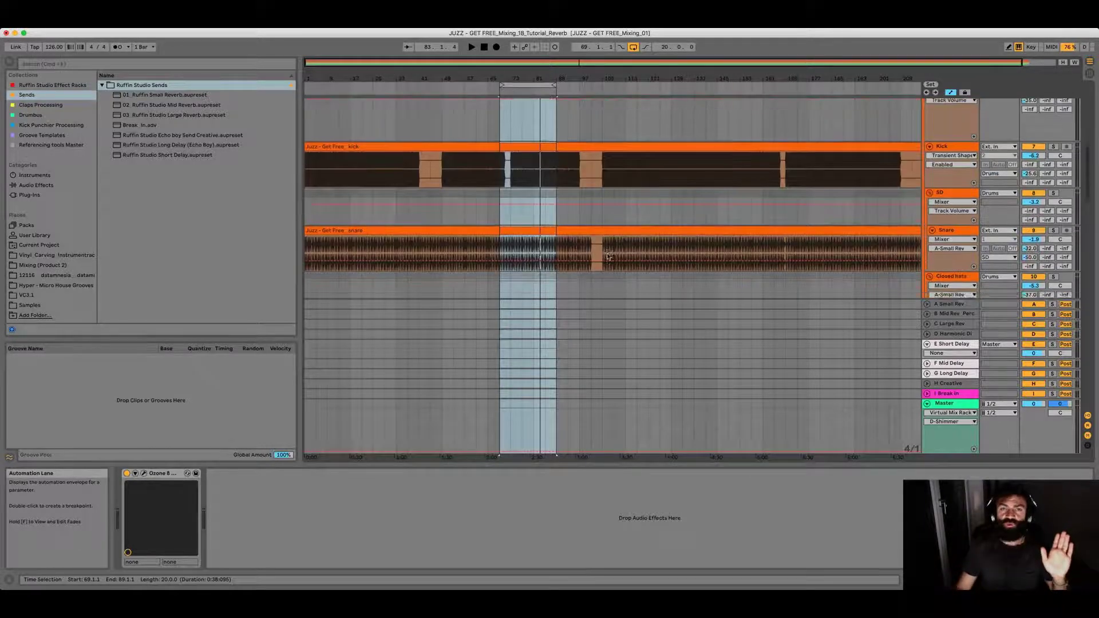
scroll(590, 232, down, 3)
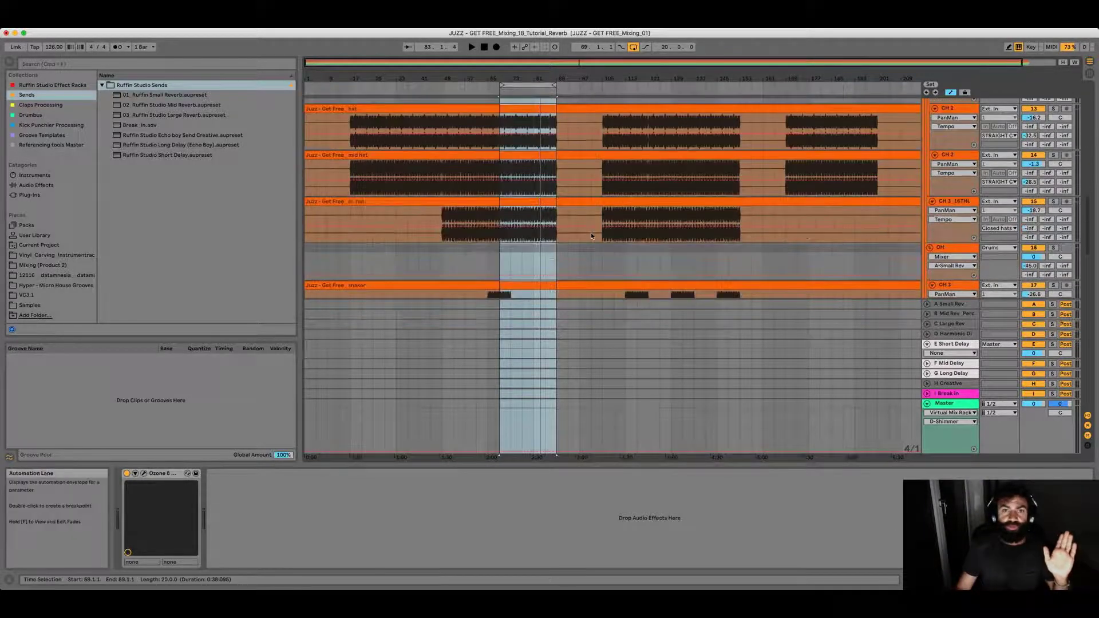
scroll(590, 233, down, 3)
scroll(591, 233, down, 8)
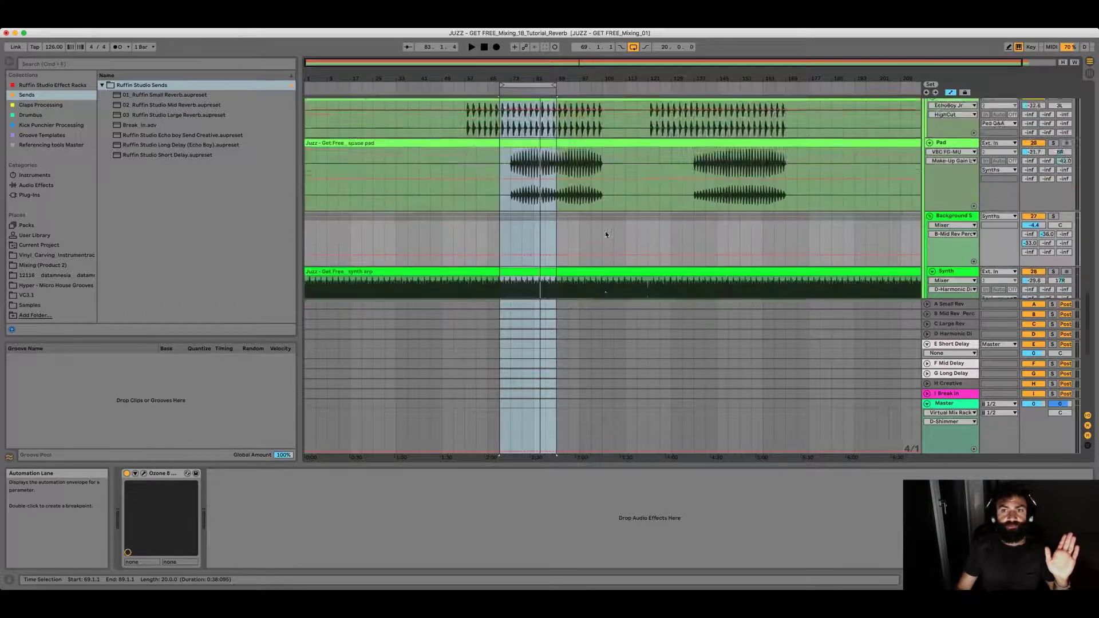
scroll(606, 233, down, 4)
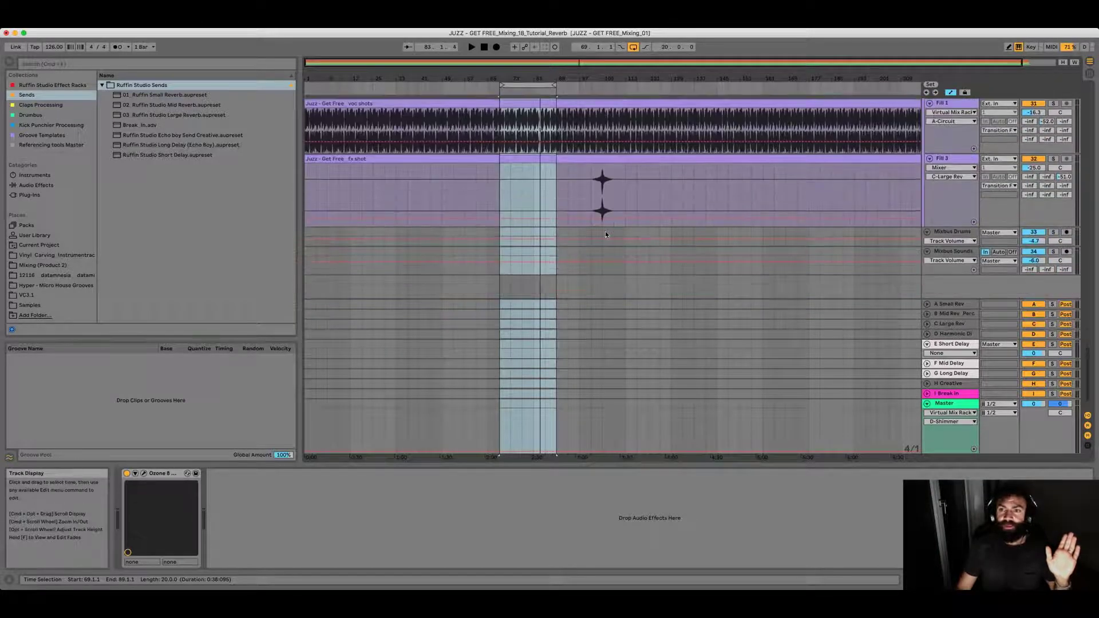
click(946, 308)
click(397, 224)
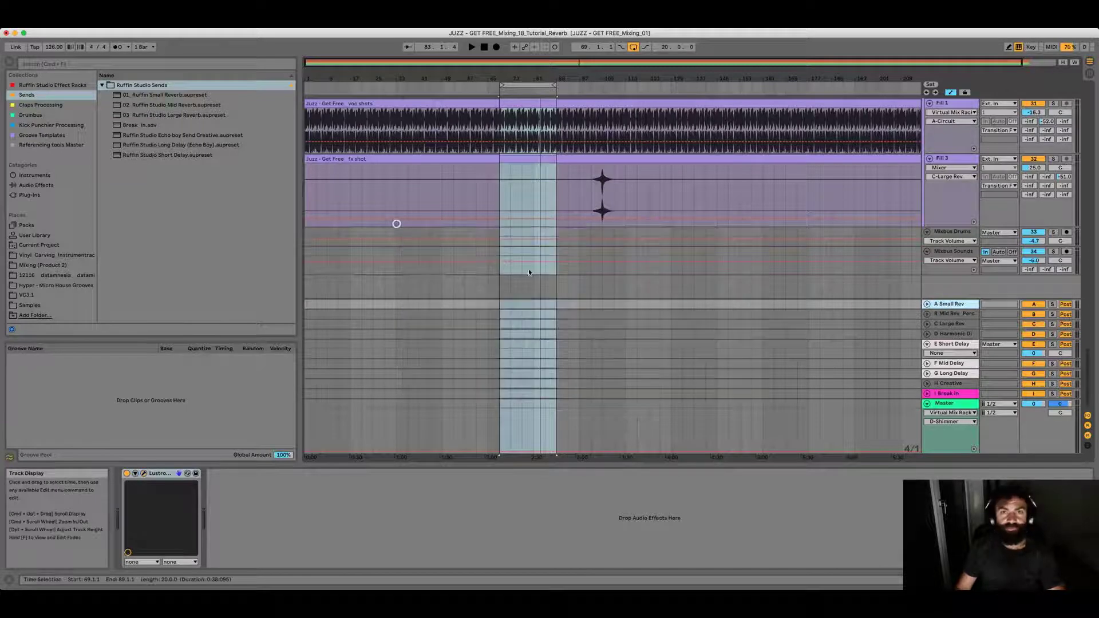
Solo the Snare track again and reopen the Lustrous Plates window of the A Small Rev return.
scroll(637, 249, up, 4)
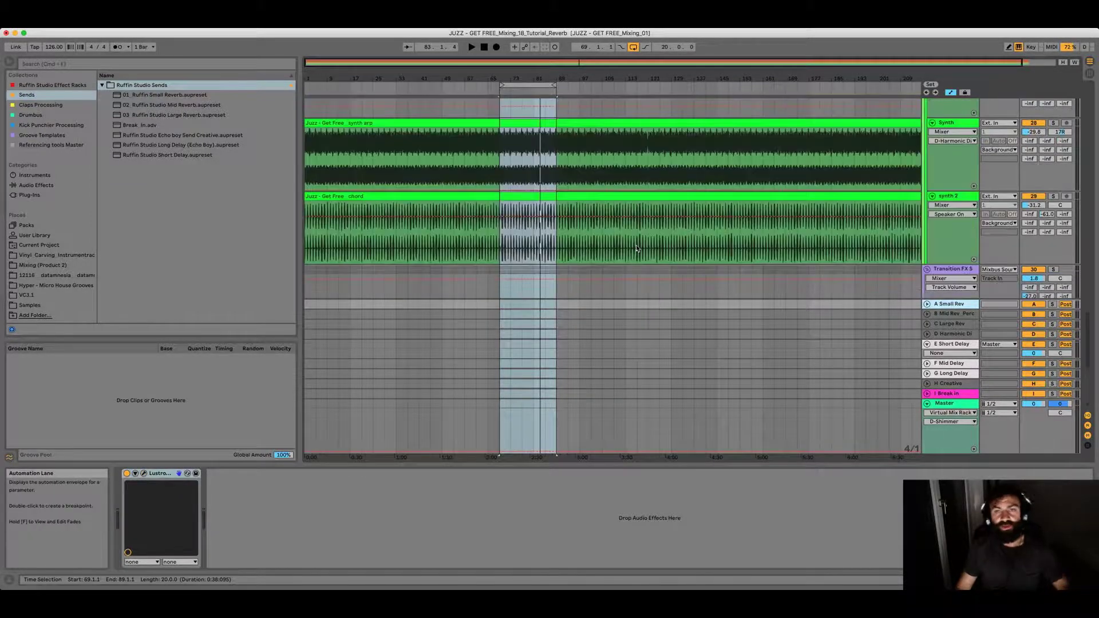
scroll(637, 248, up, 8)
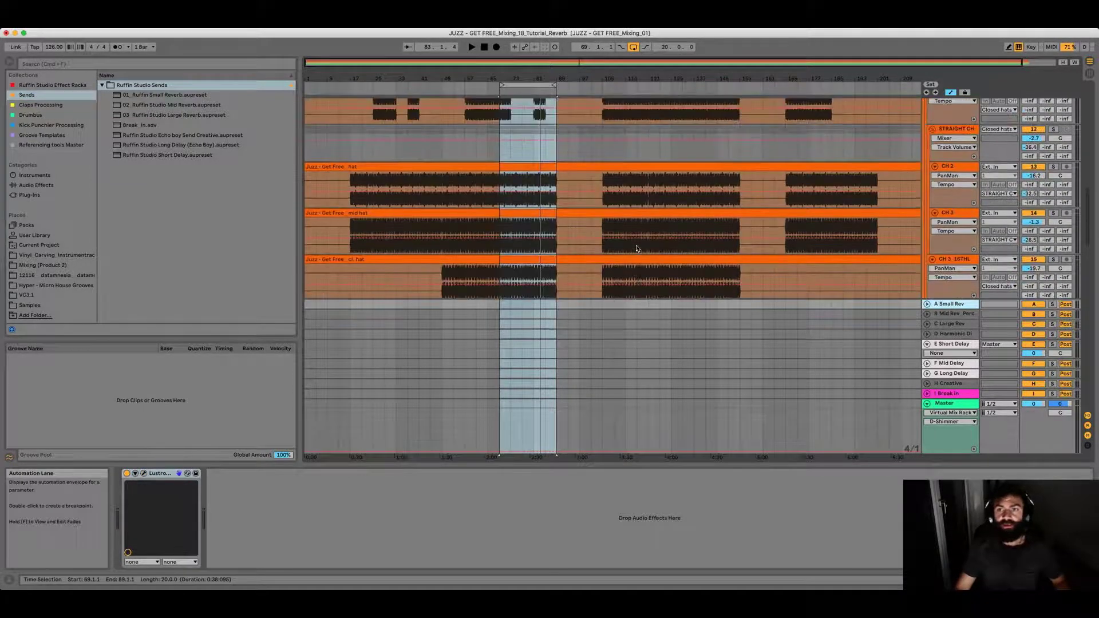
scroll(636, 248, up, 5)
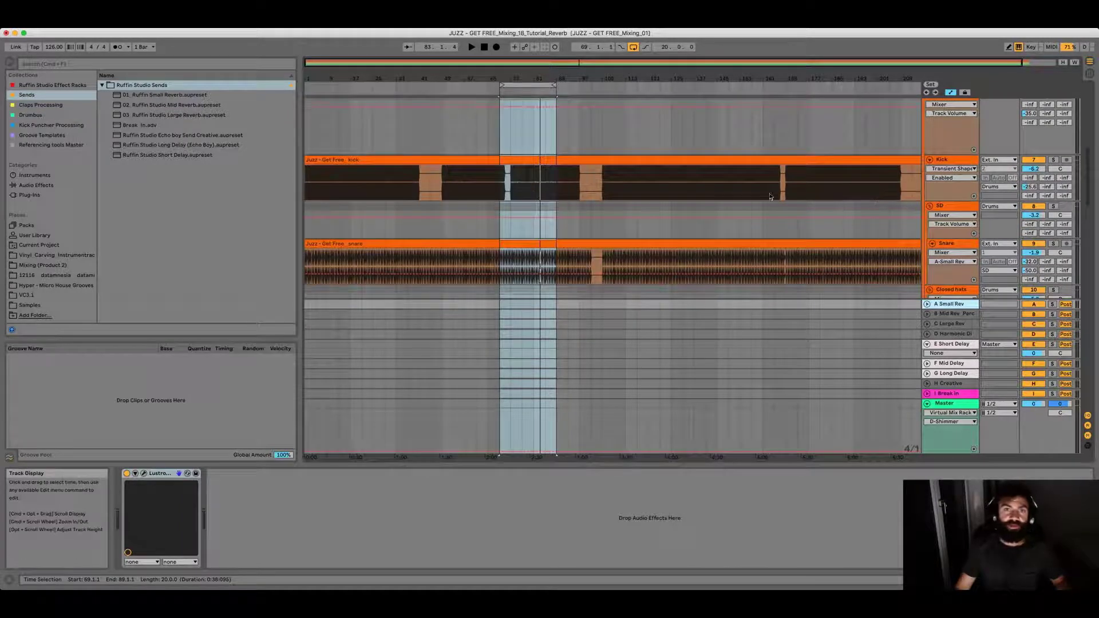
scroll(771, 196, down, 3)
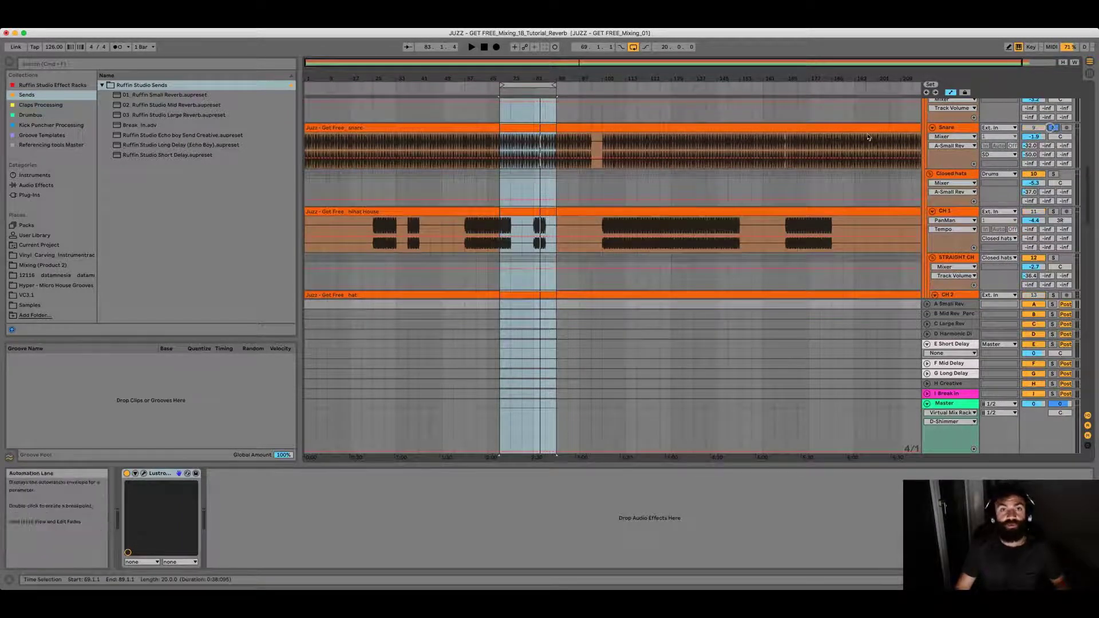
click(143, 474)
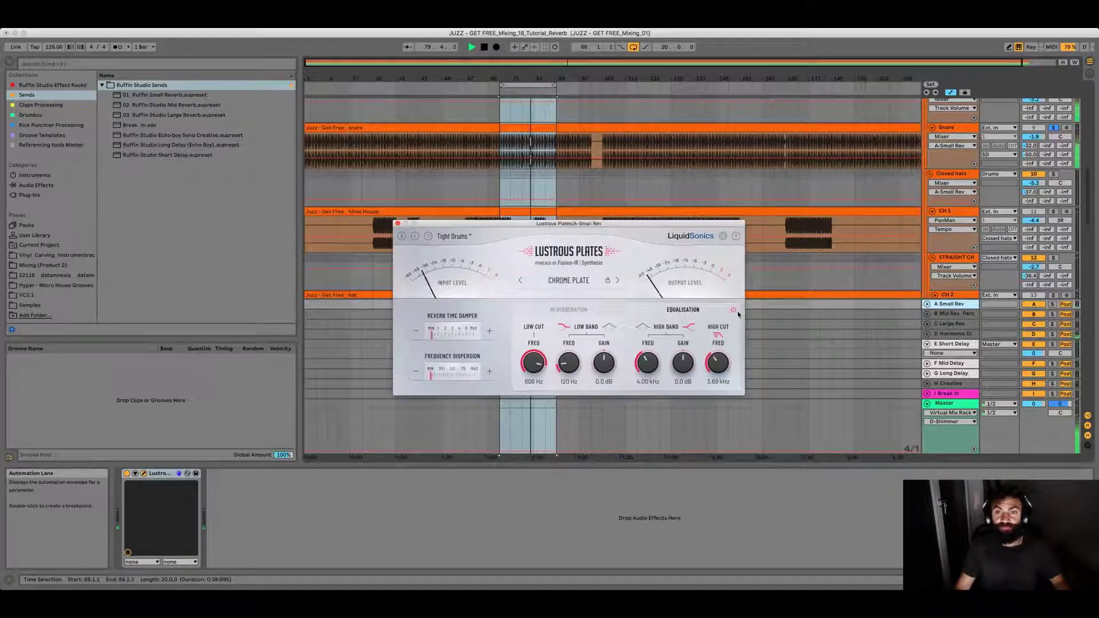
By ear, set the small reverb's equaliser to a 5.30 kHz high cut, 145 Hz low band and 2.49 kHz high band, keeping its window over the arrangement.
drag(718, 362, 709, 263)
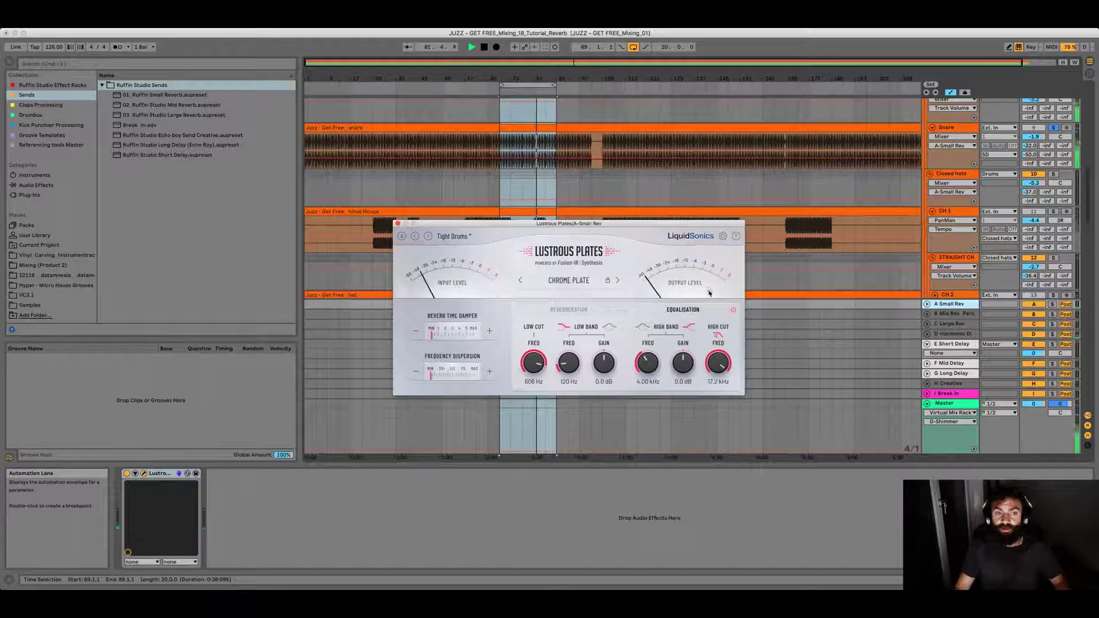
drag(709, 312, 710, 352)
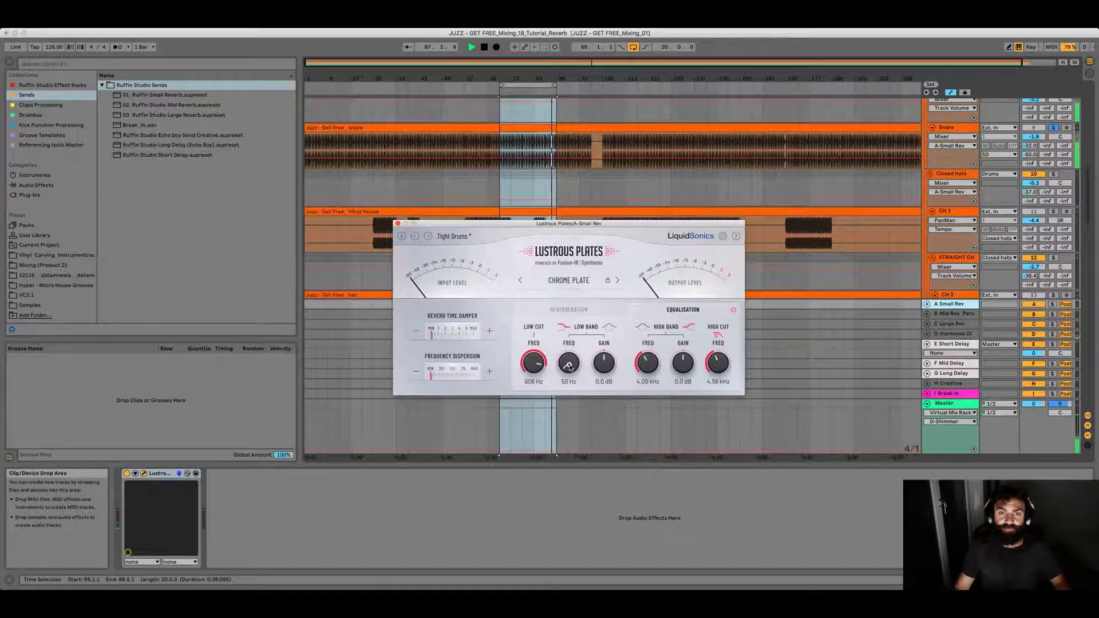
mouse_move(570, 367)
mouse_down()
mouse_move(571, 346)
mouse_move(572, 363)
mouse_up()
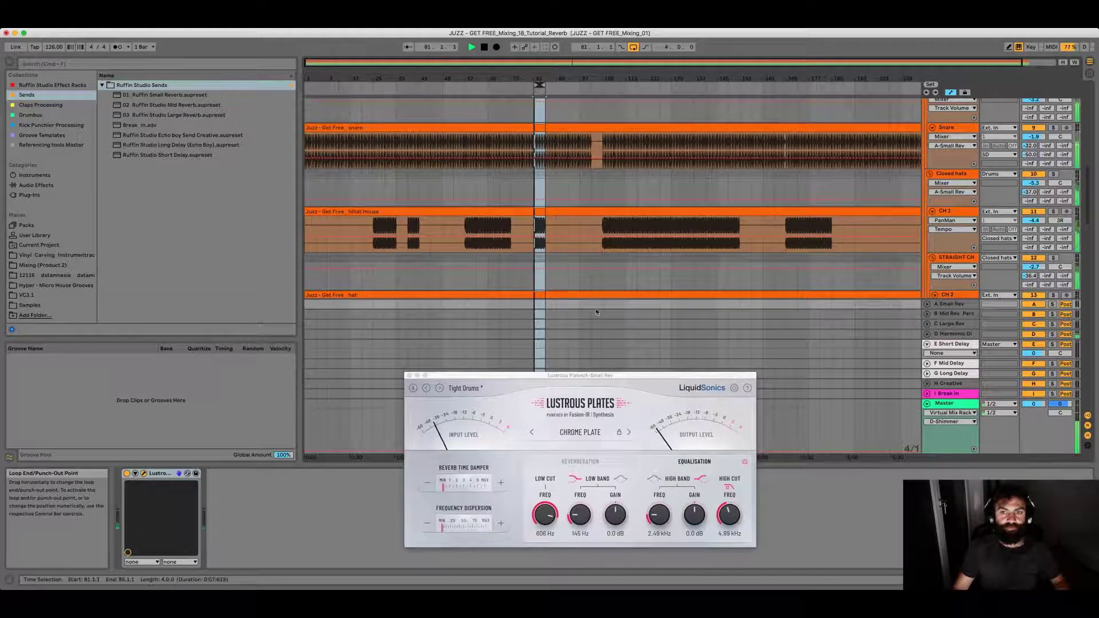
drag(592, 379, 590, 278)
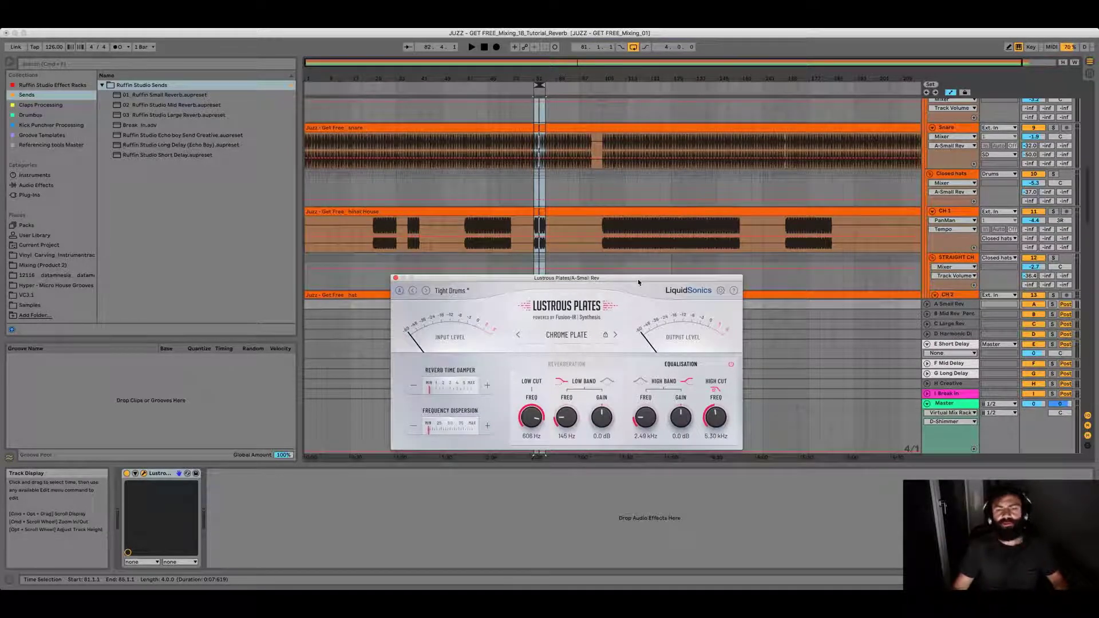
drag(638, 282, 644, 286)
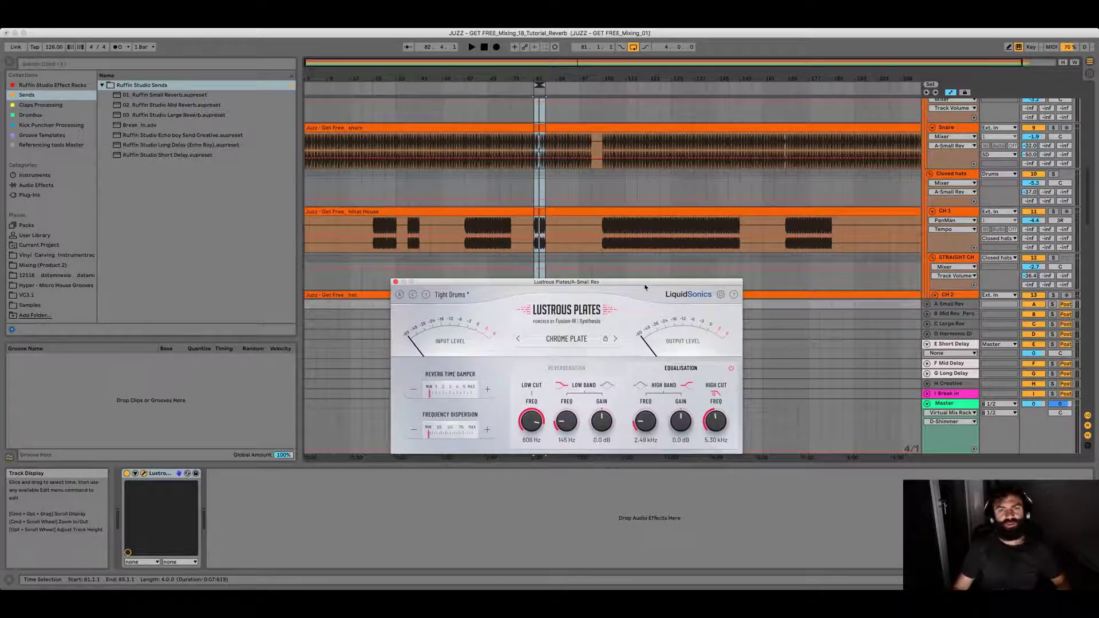
Raise the small reverb's high cut to 6.54 kHz while the loop plays, then close its Lustrous Plates window.
drag(649, 283, 640, 292)
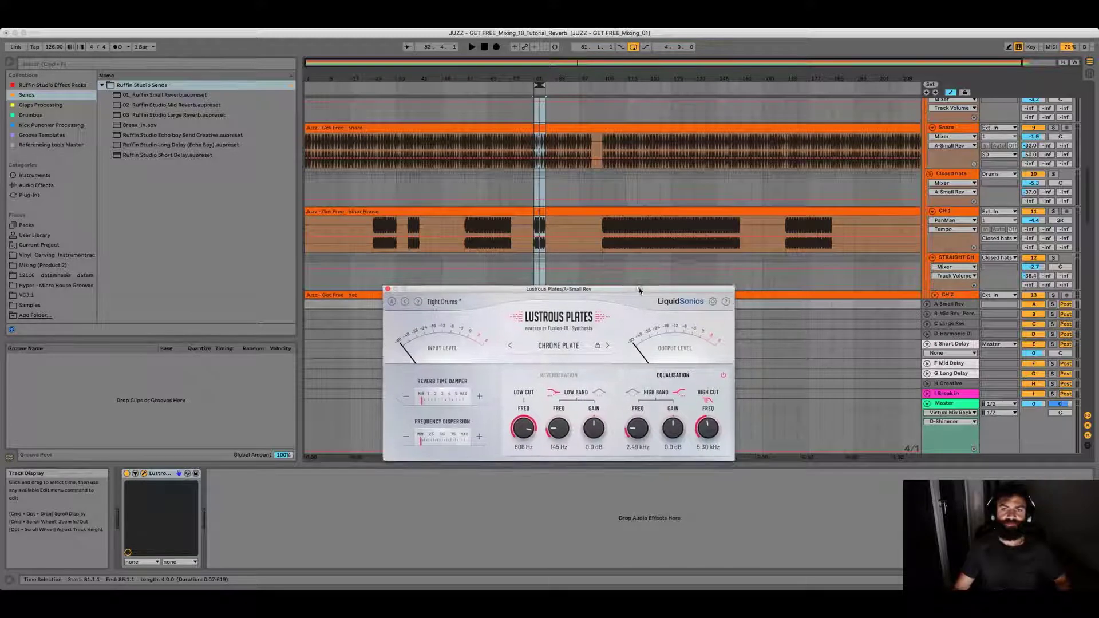
key(space)
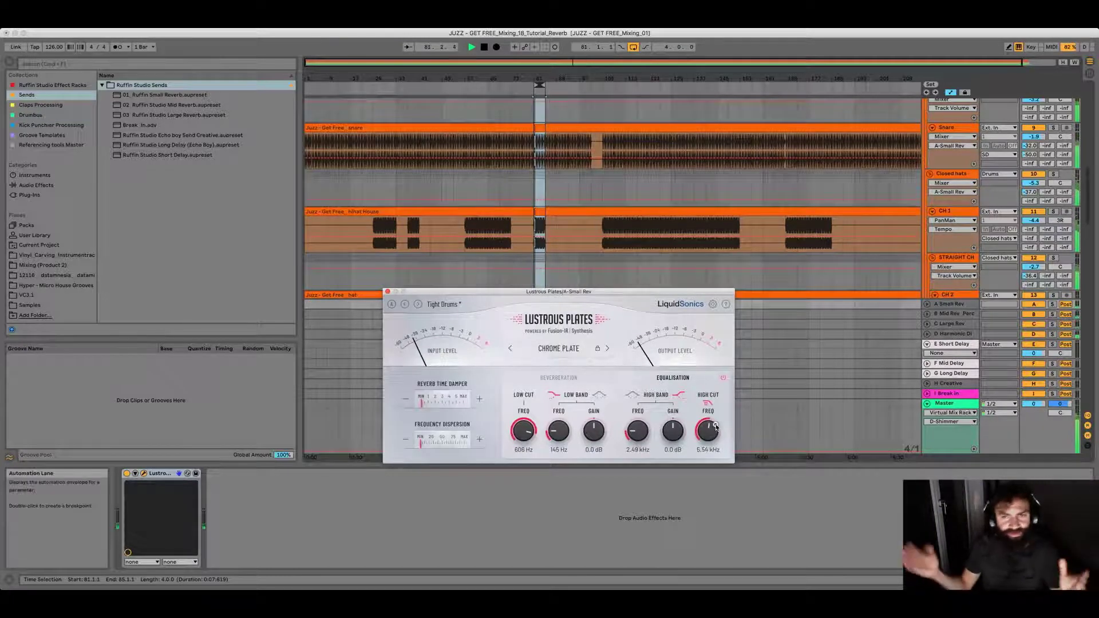
drag(713, 433, 715, 427)
key(space)
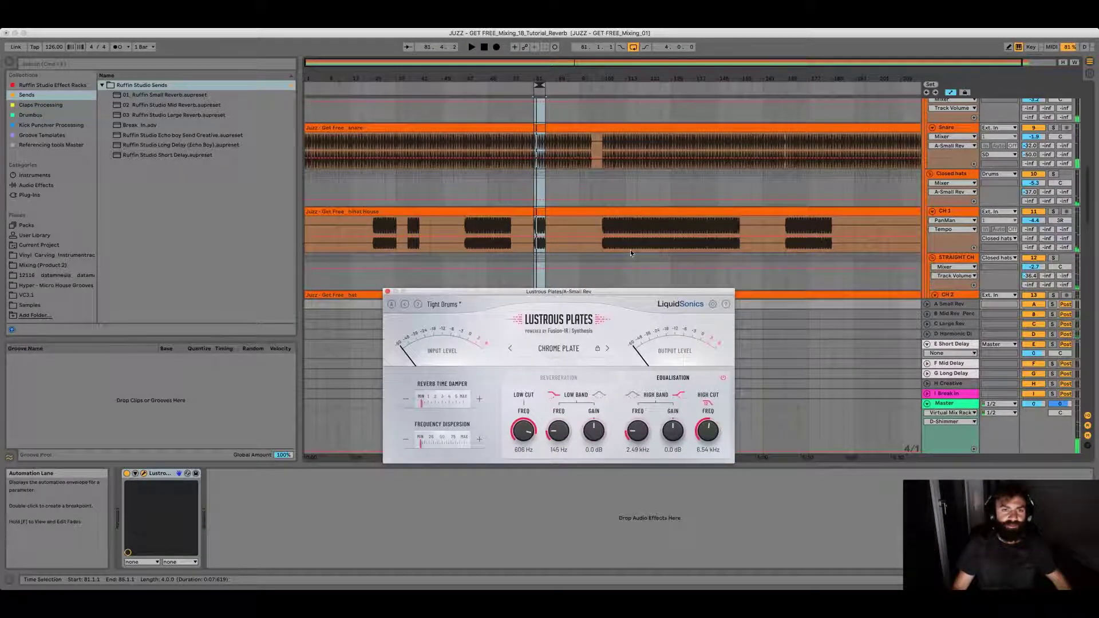
click(387, 292)
With the space pad soloed, compare the large reverb with its equalisation and its return track switched off and on.
scroll(510, 245, down, 5)
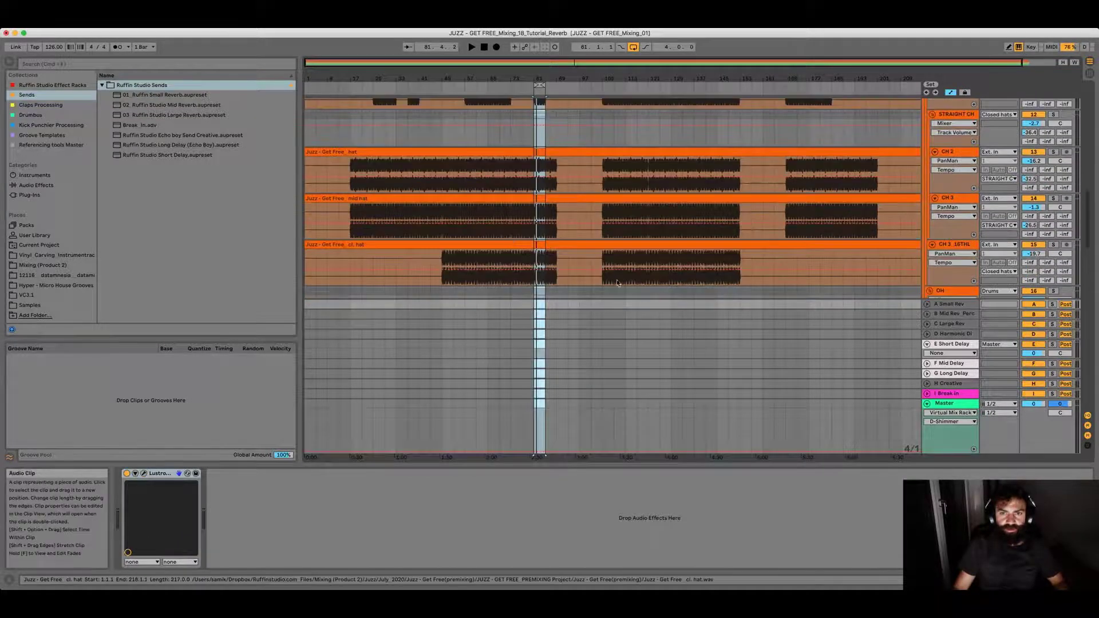
click(764, 306)
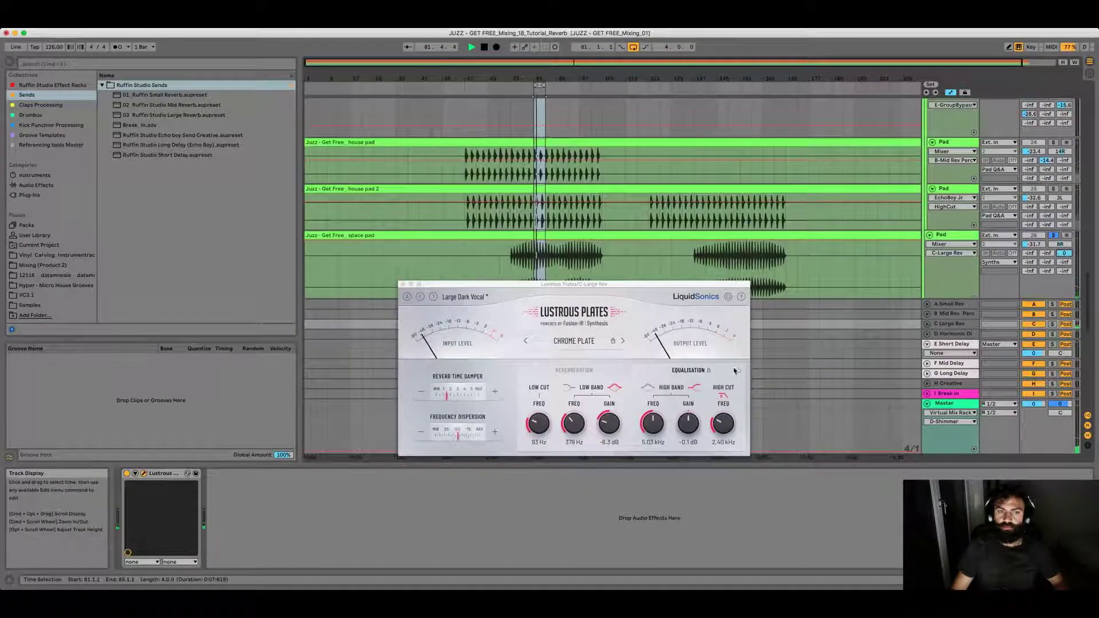
click(738, 372)
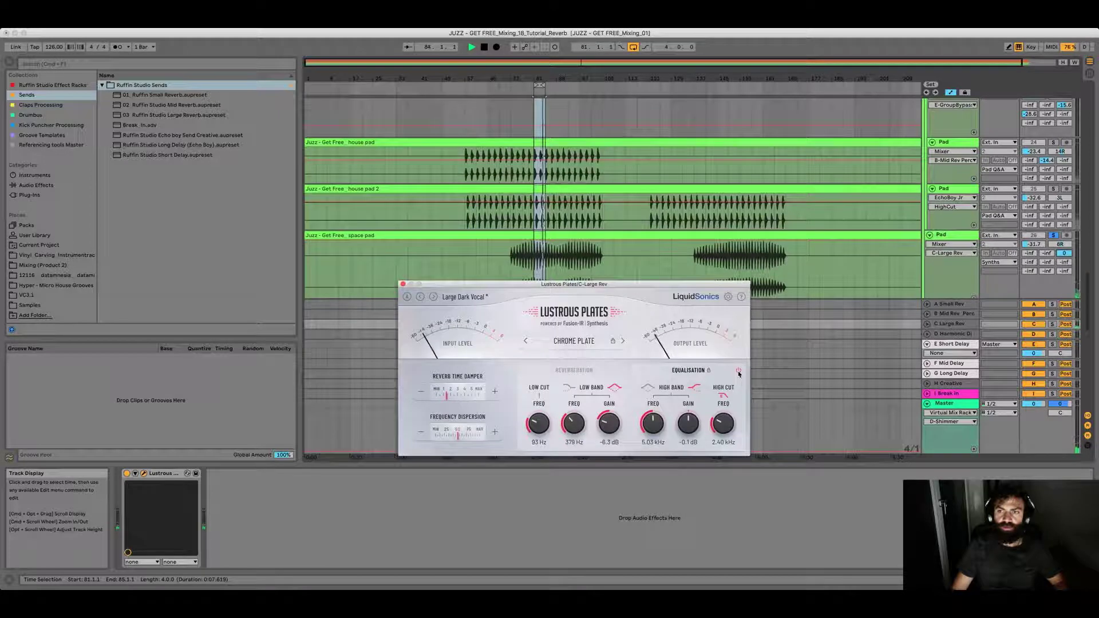
click(1032, 325)
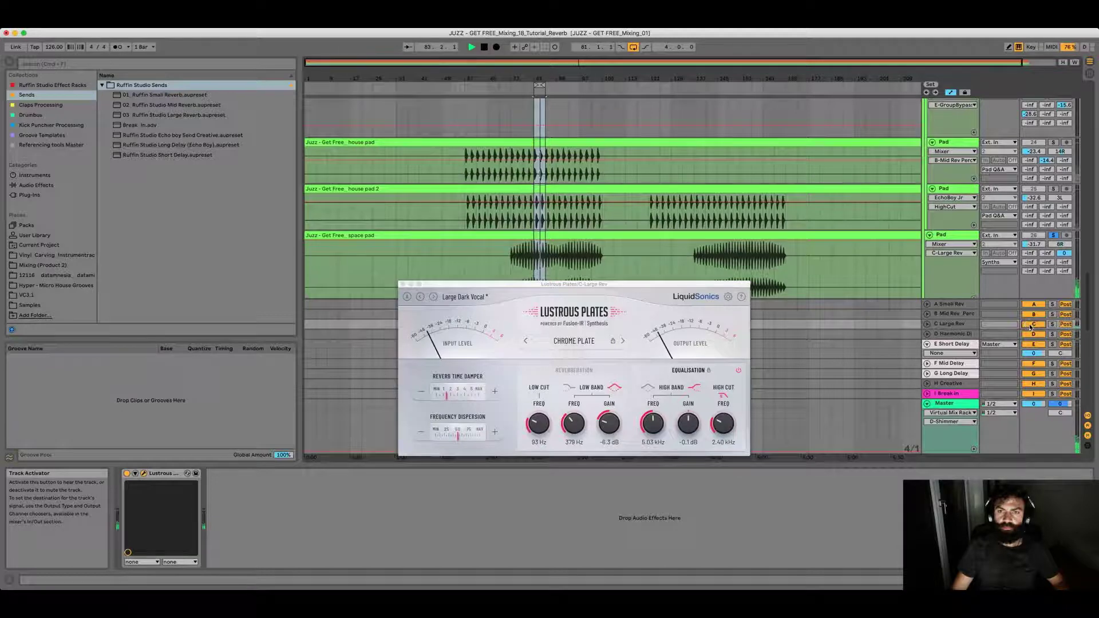
click(1033, 325)
click(739, 371)
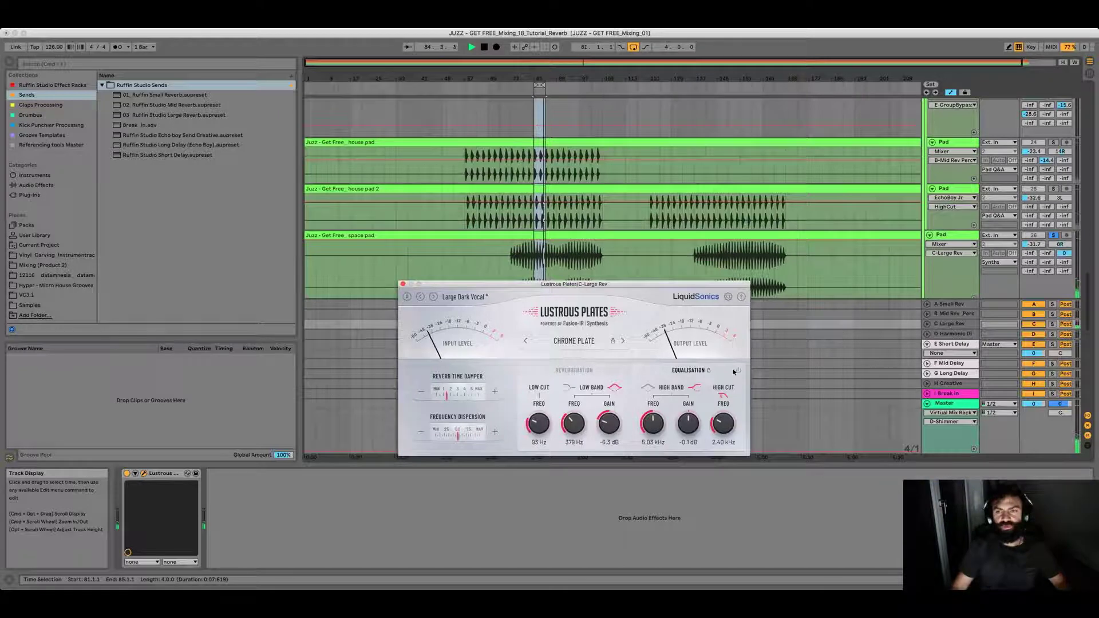
click(737, 371)
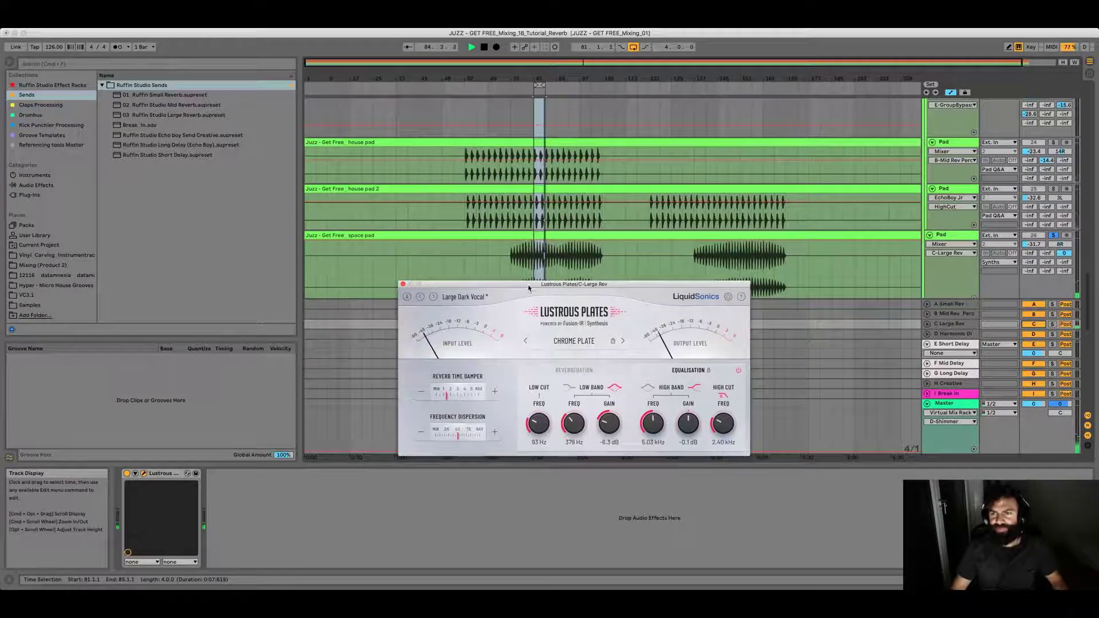
Lower the space pad's send to the large reverb to -45 dB, unsolo the pad and close the reverb window.
drag(528, 289, 502, 308)
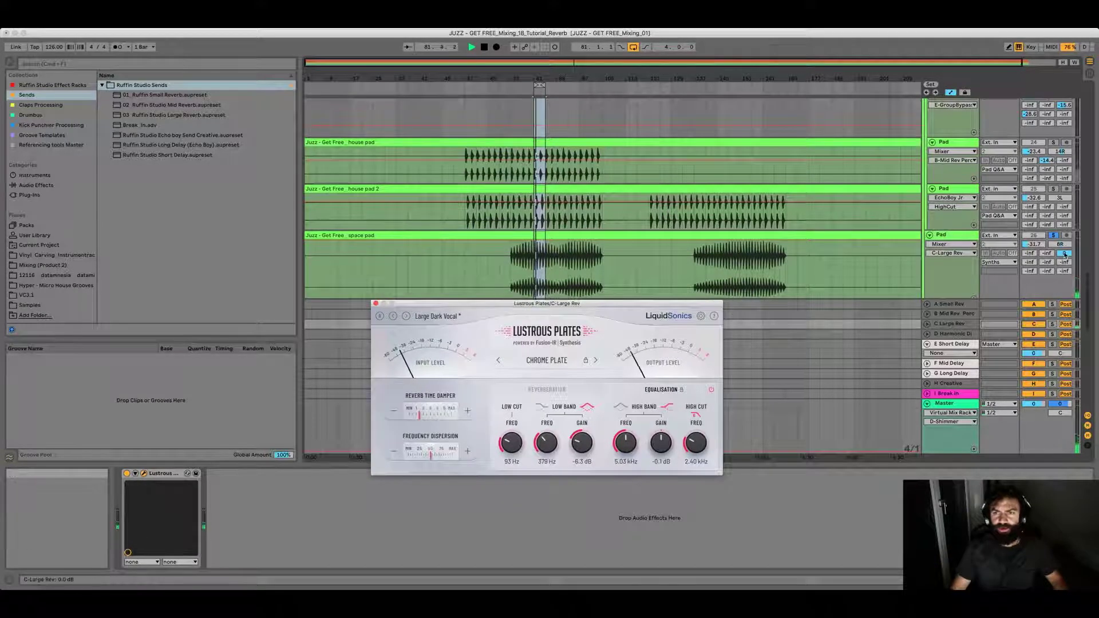
drag(1063, 252, 1064, 256)
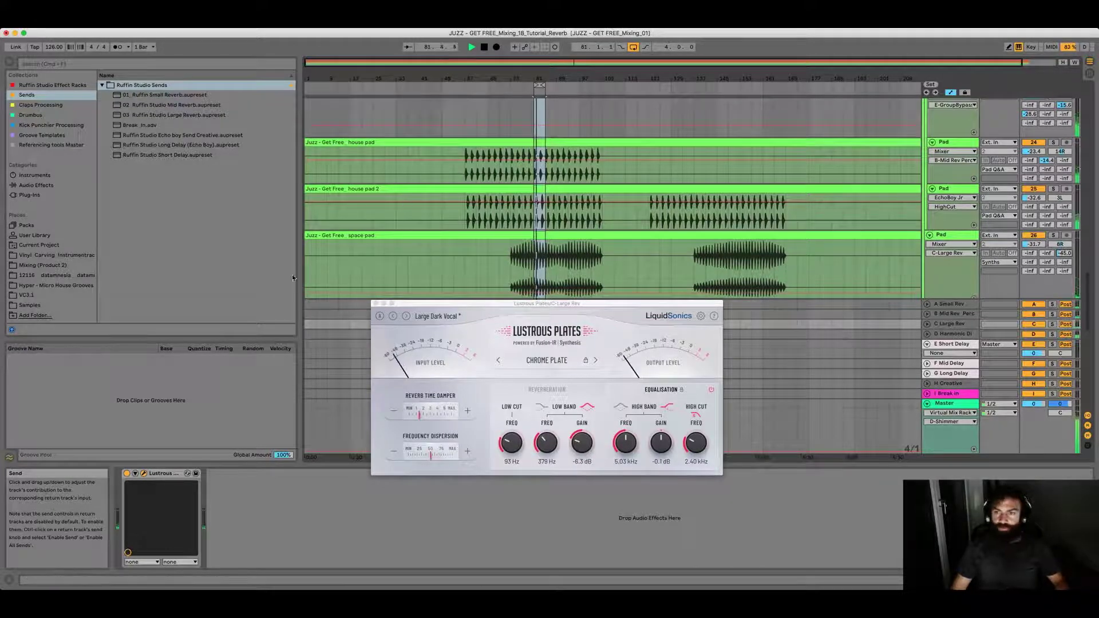
click(376, 304)
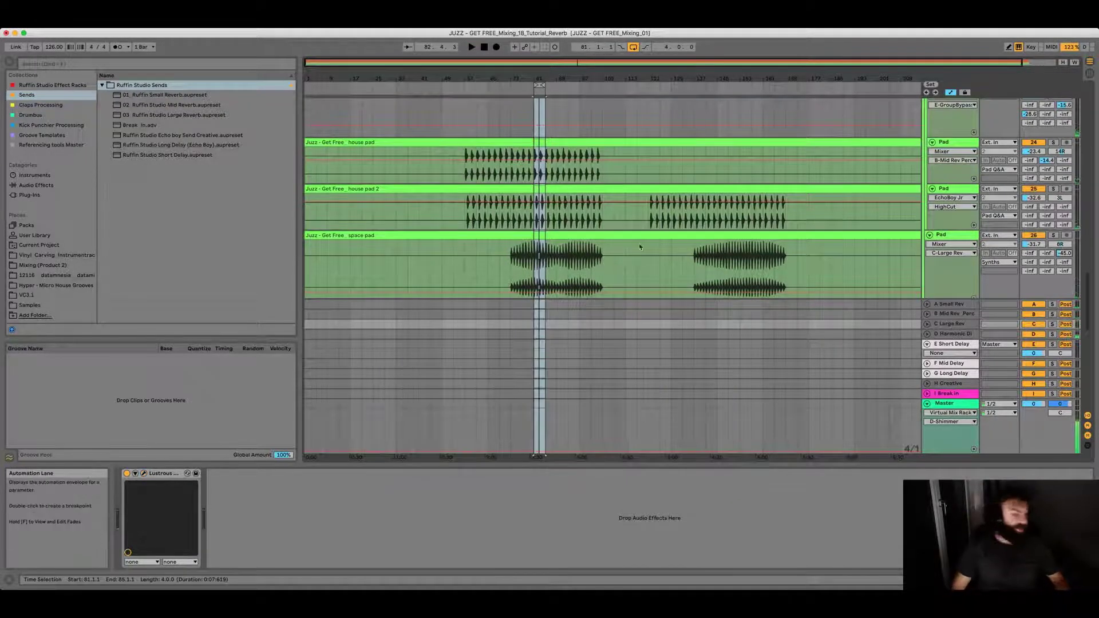
Audition the full mix from the drum tracks with the small, mid and large reverb returns switched off.
scroll(466, 198, down, 5)
scroll(466, 195, up, 6)
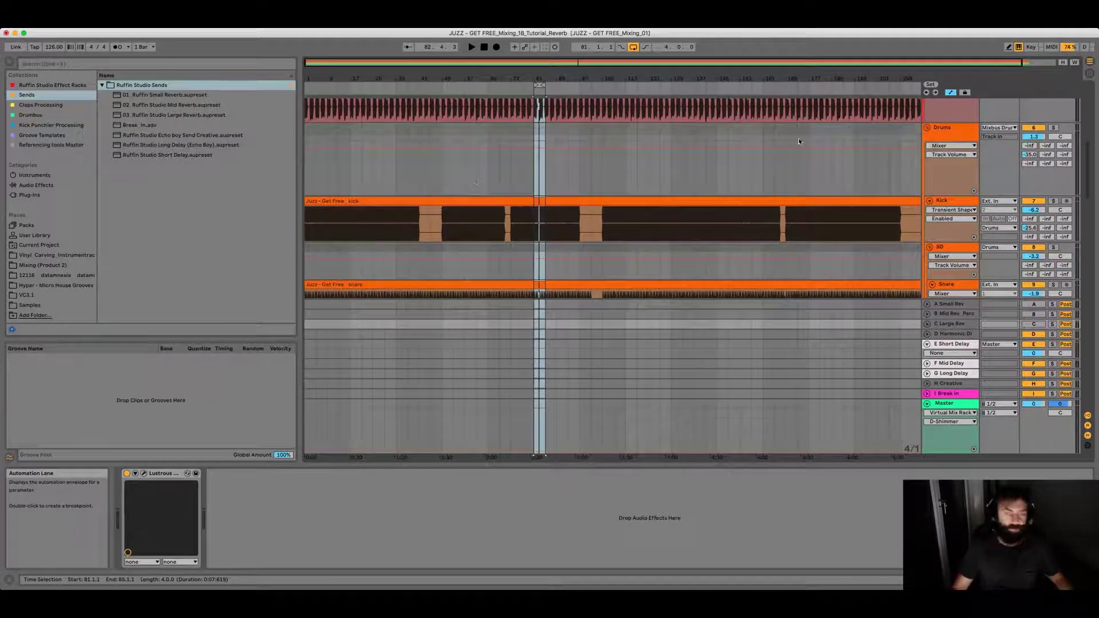
key(space)
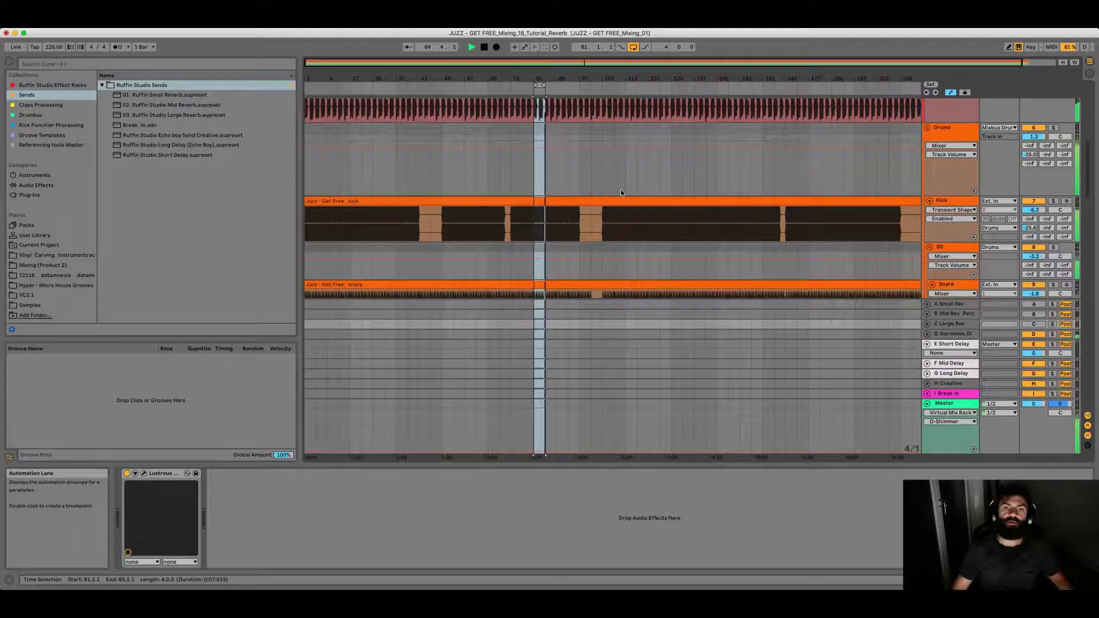
Set the space pad's large reverb send to -34 dB and its track volume to -36 dB while the full mix plays.
scroll(621, 190, down, 10)
scroll(621, 192, down, 5)
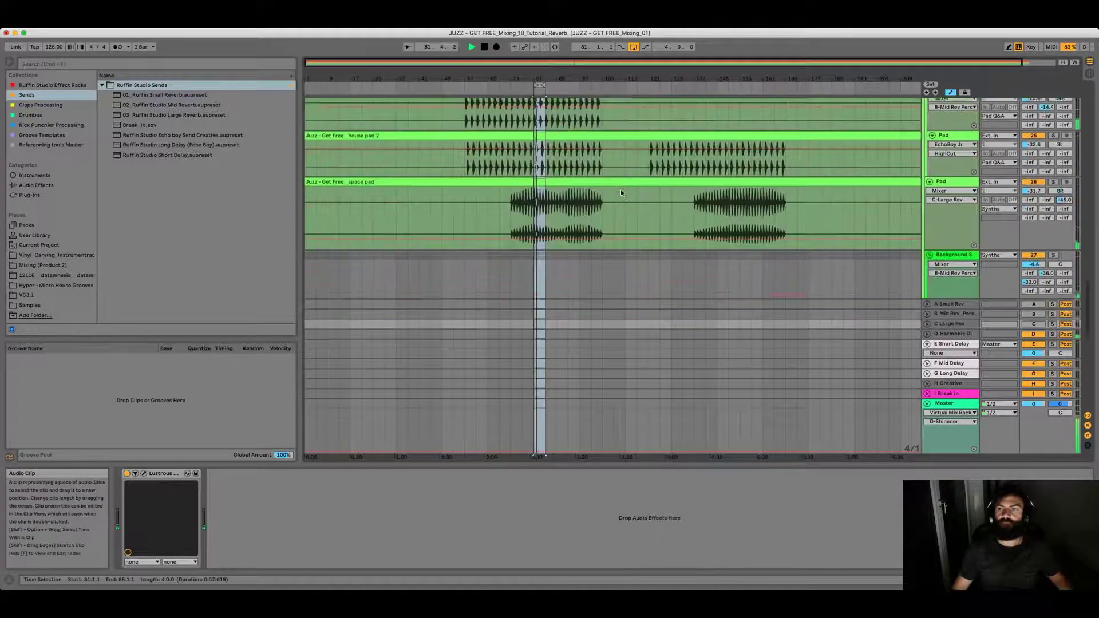
scroll(921, 256, down, 3)
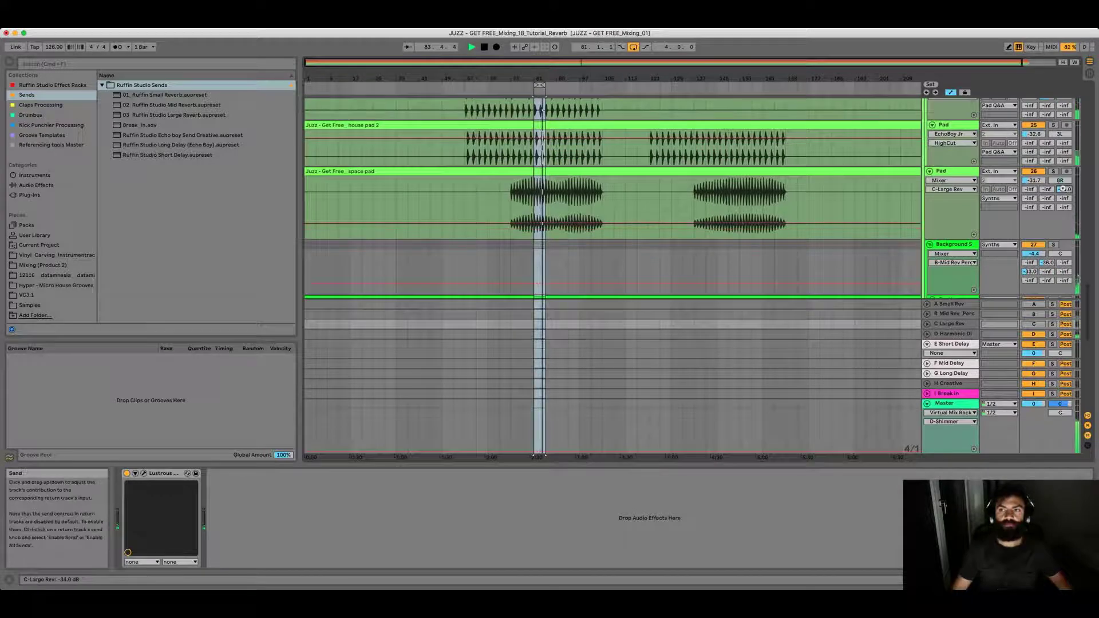
click(1034, 180)
scroll(1034, 181, down, 3)
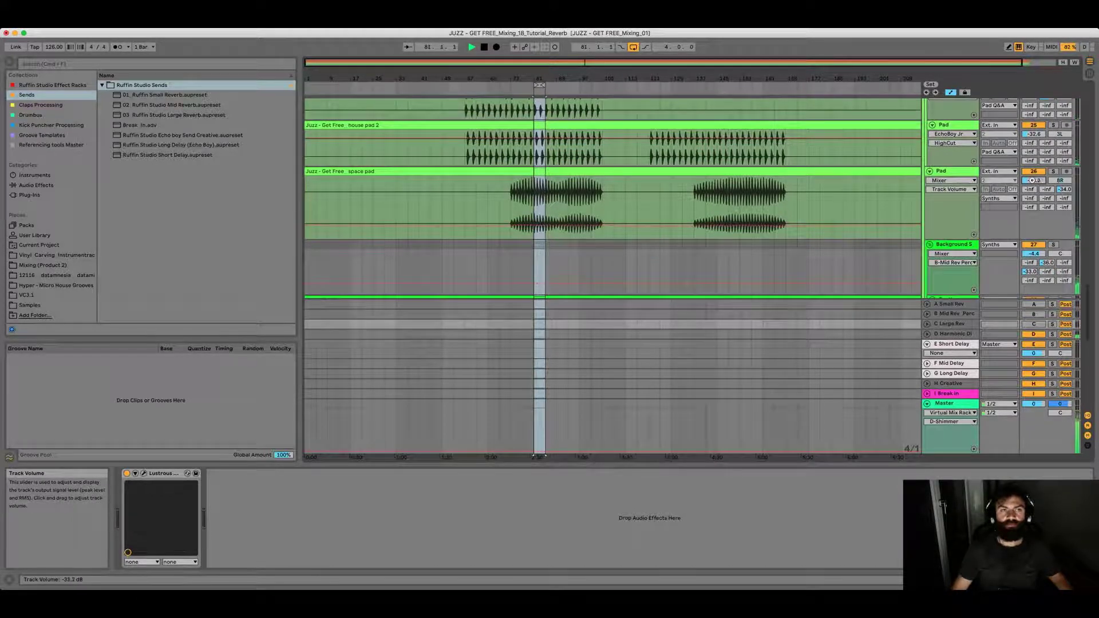
scroll(1034, 181, down, 1)
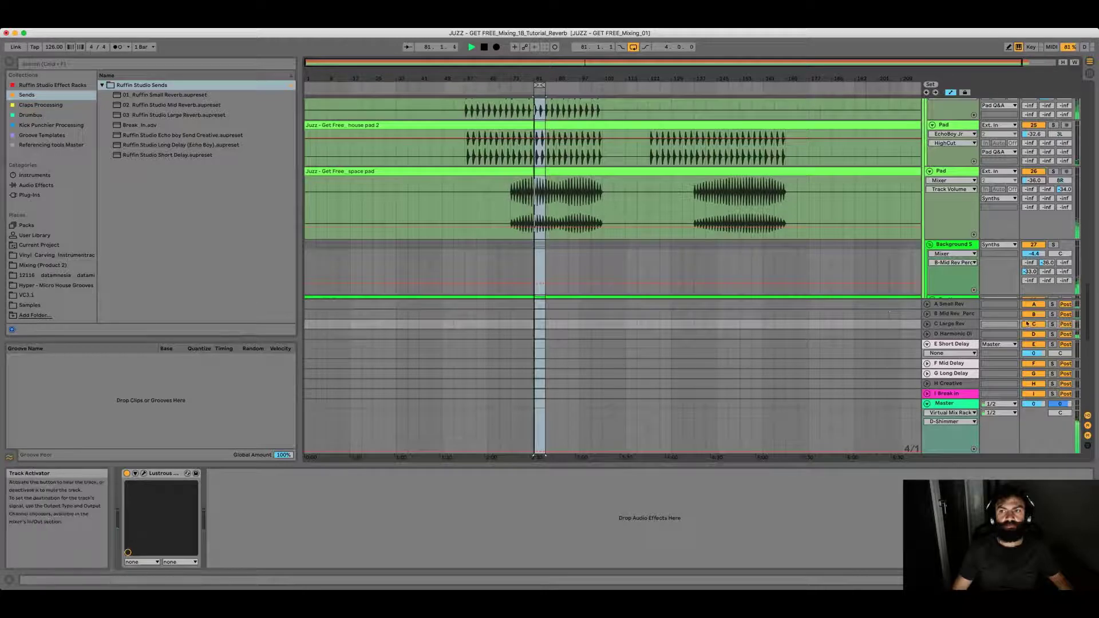
Look over the pad and background synth tracks and briefly audition the loop starting at bar 81.
scroll(980, 287, up, 5)
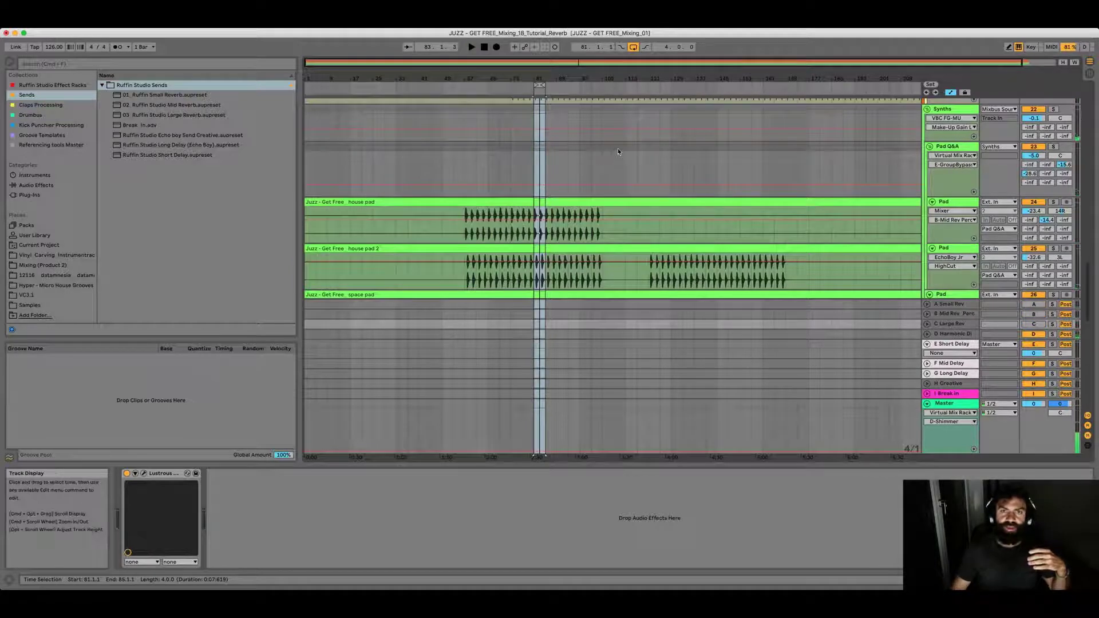
scroll(617, 149, down, 10)
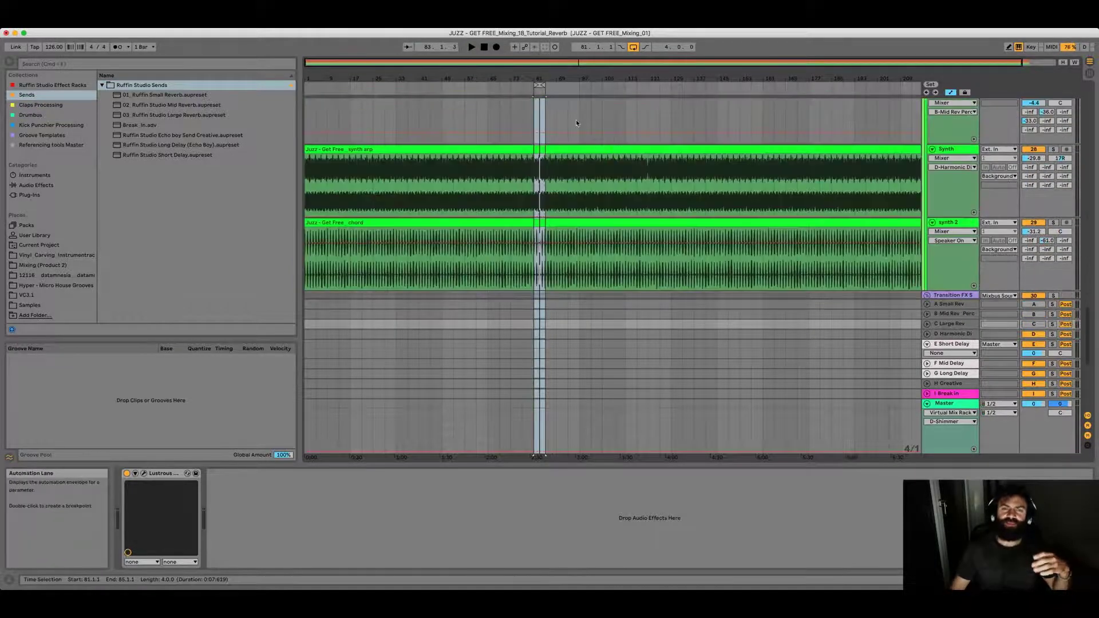
scroll(539, 254, up, 8)
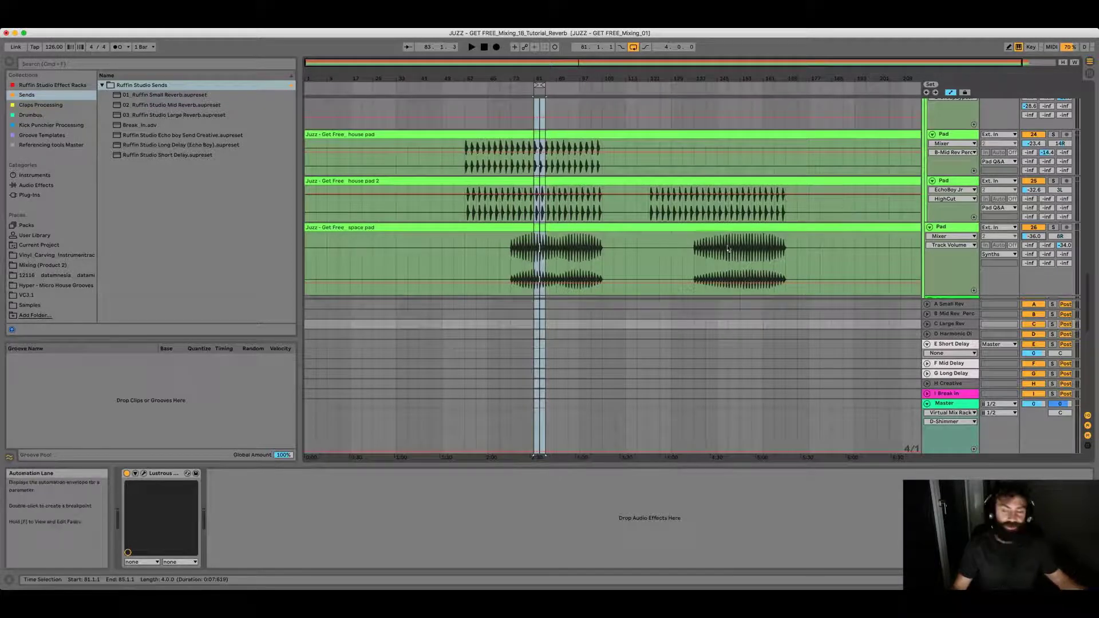
key(space)
key(space)
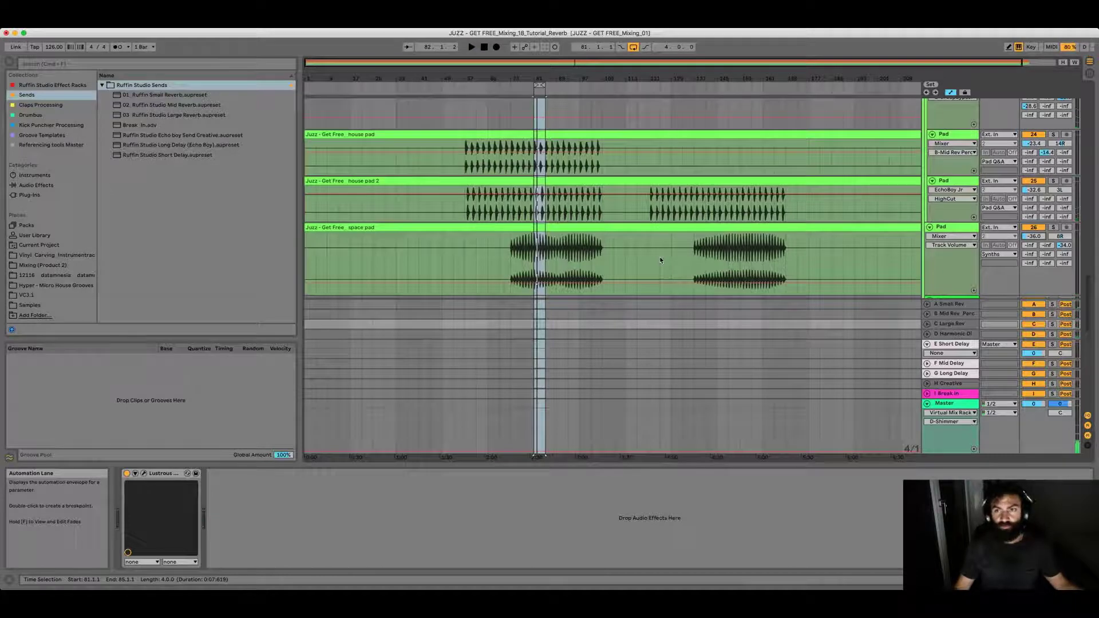
Play the loop and compare the space pad on its own with the space pad in the full mix.
key(space)
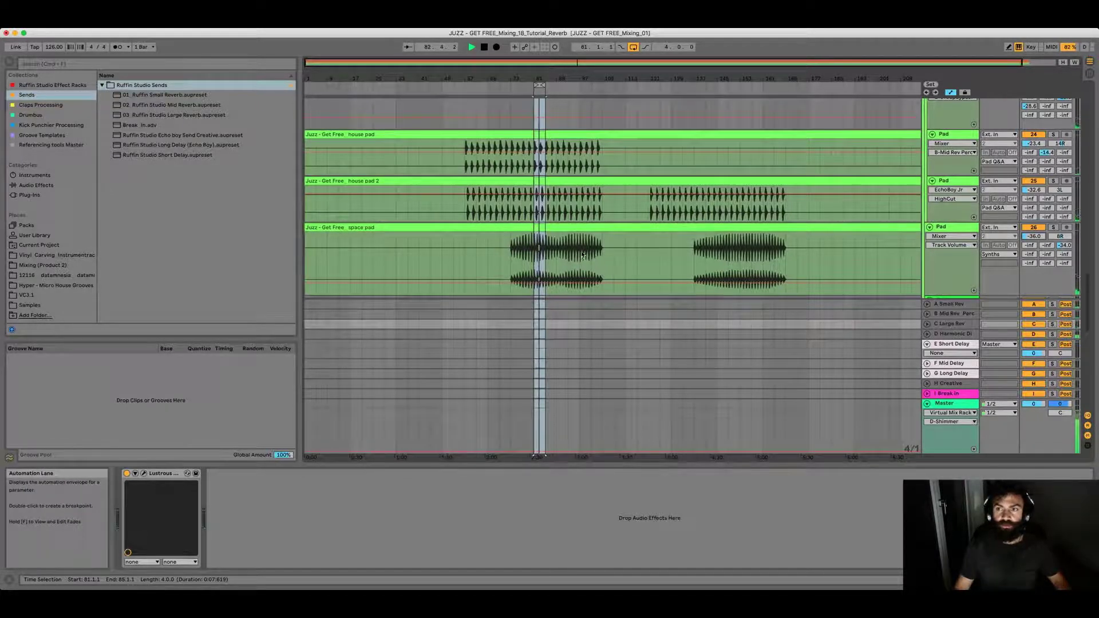
click(1053, 227)
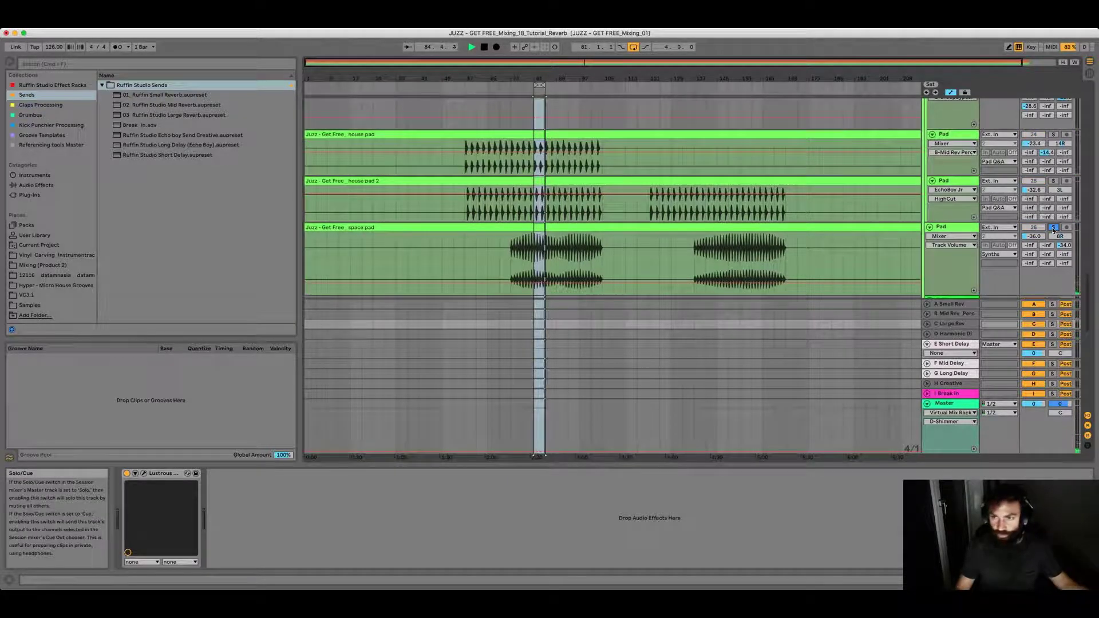
click(1053, 228)
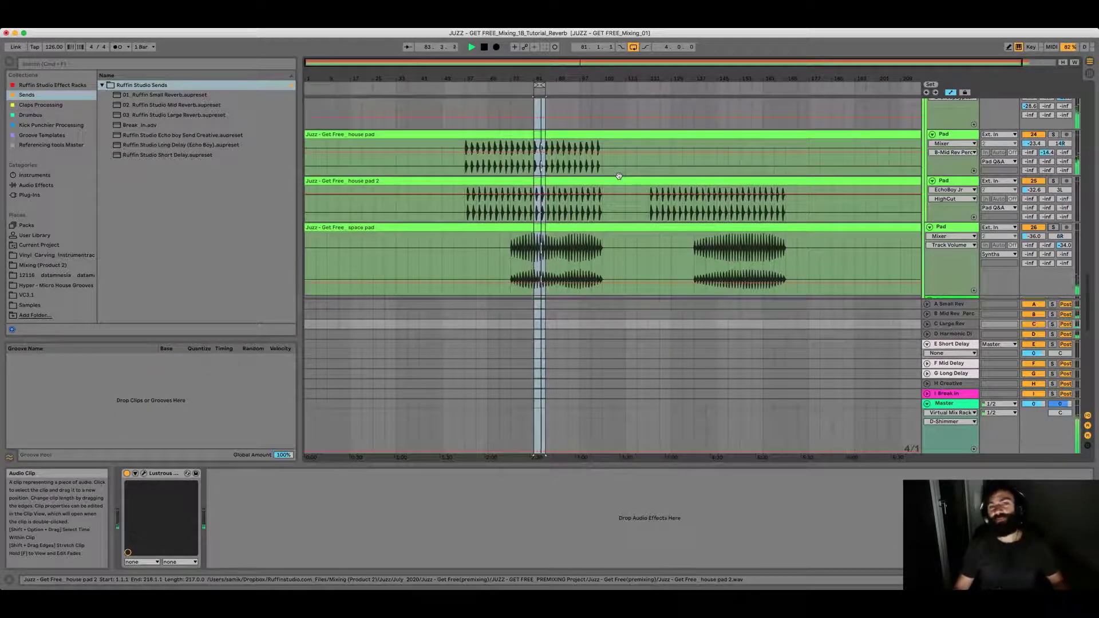
key(space)
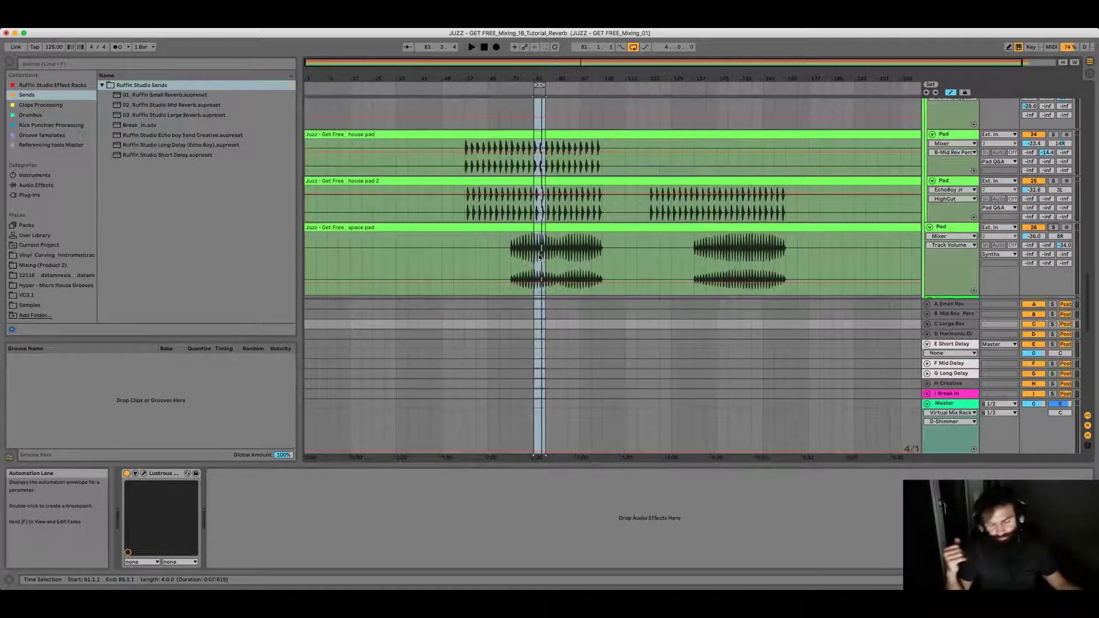
key(space)
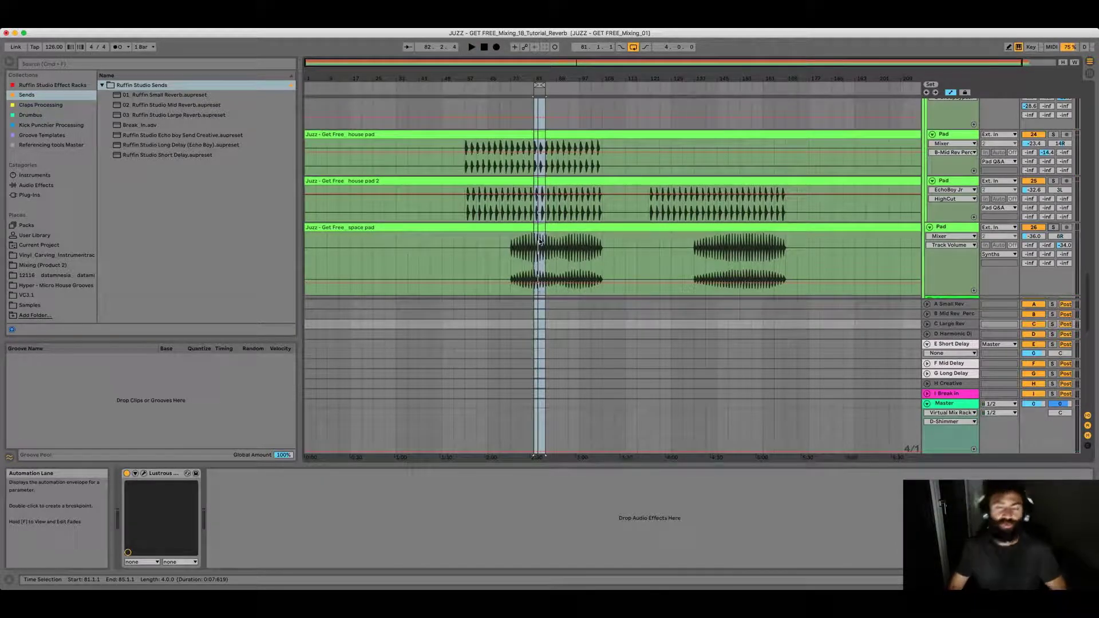
Look over the pad, chord synth and transition FX tracks and audition the full mix loop again.
scroll(540, 241, down, 1)
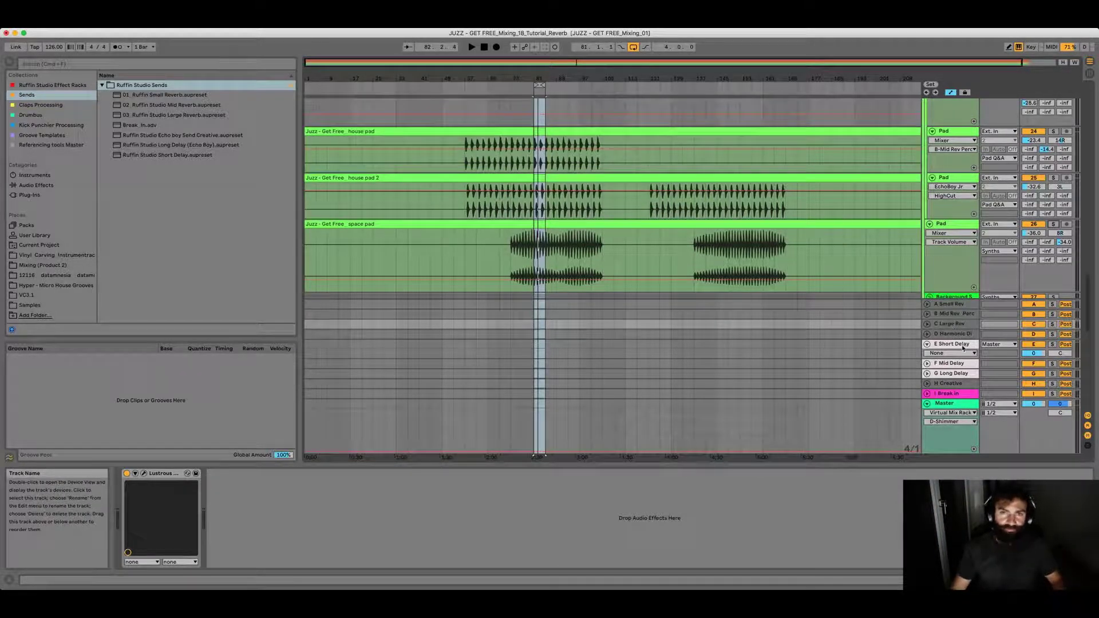
scroll(695, 252, up, 2)
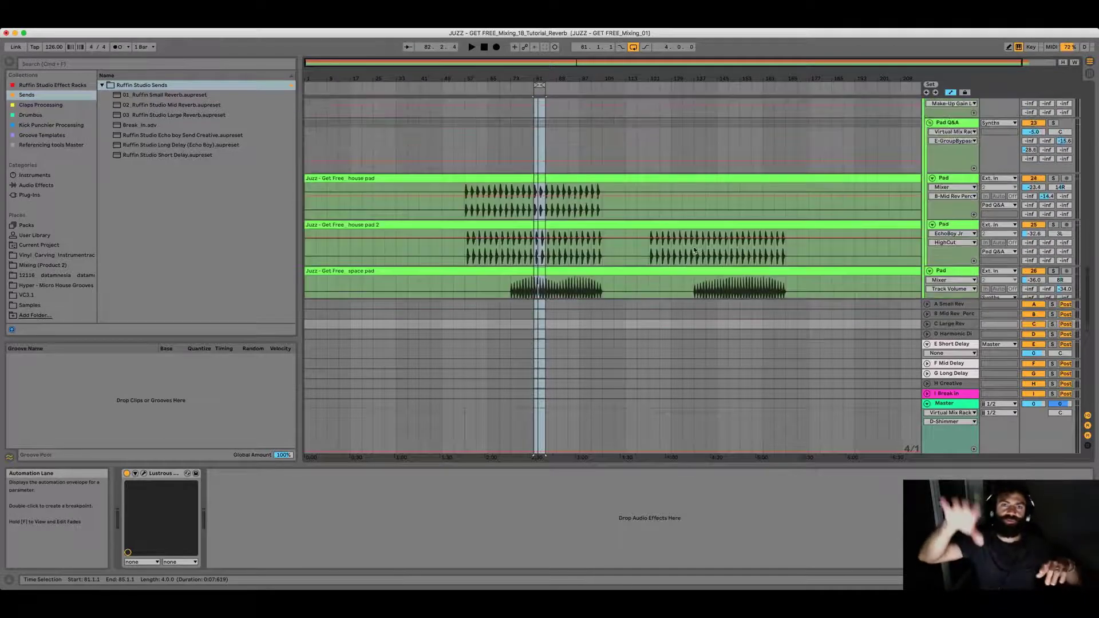
scroll(695, 252, down, 2)
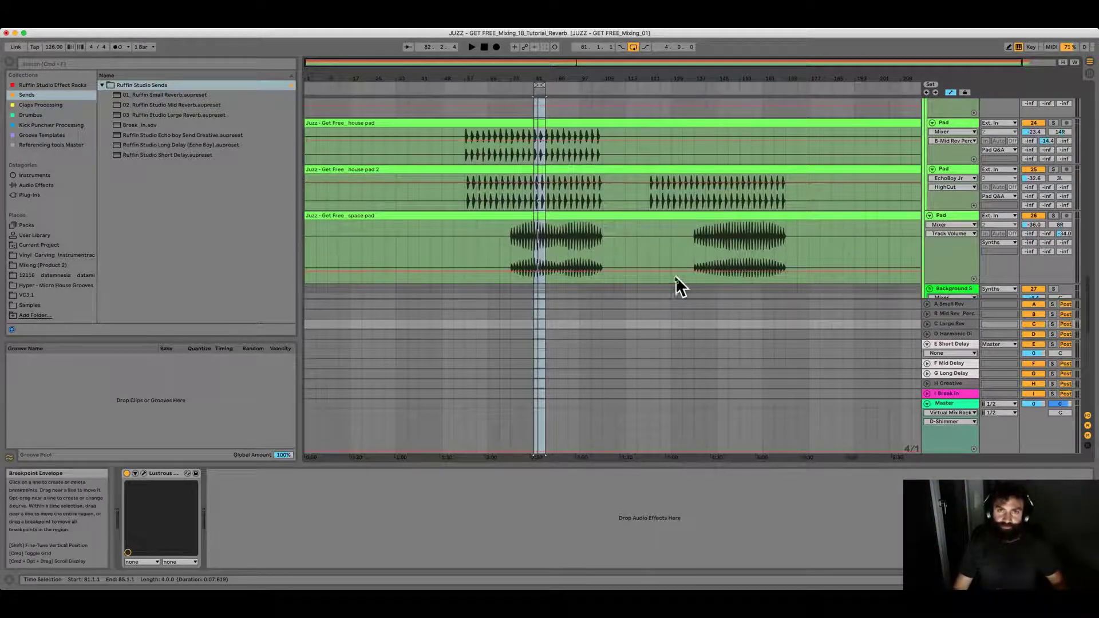
scroll(627, 231, down, 8)
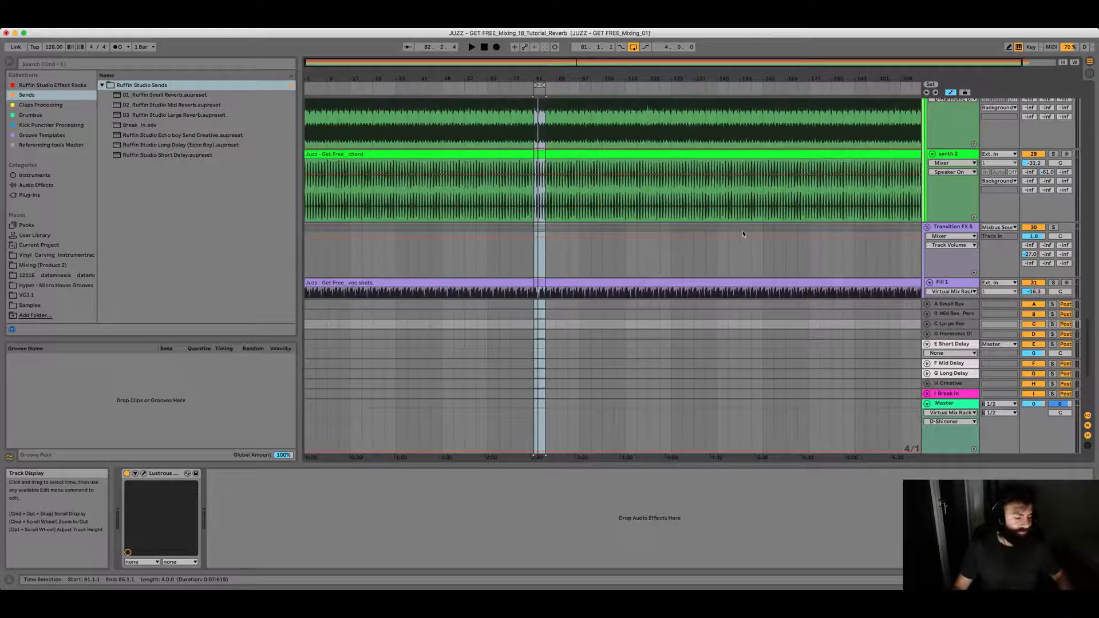
key(space)
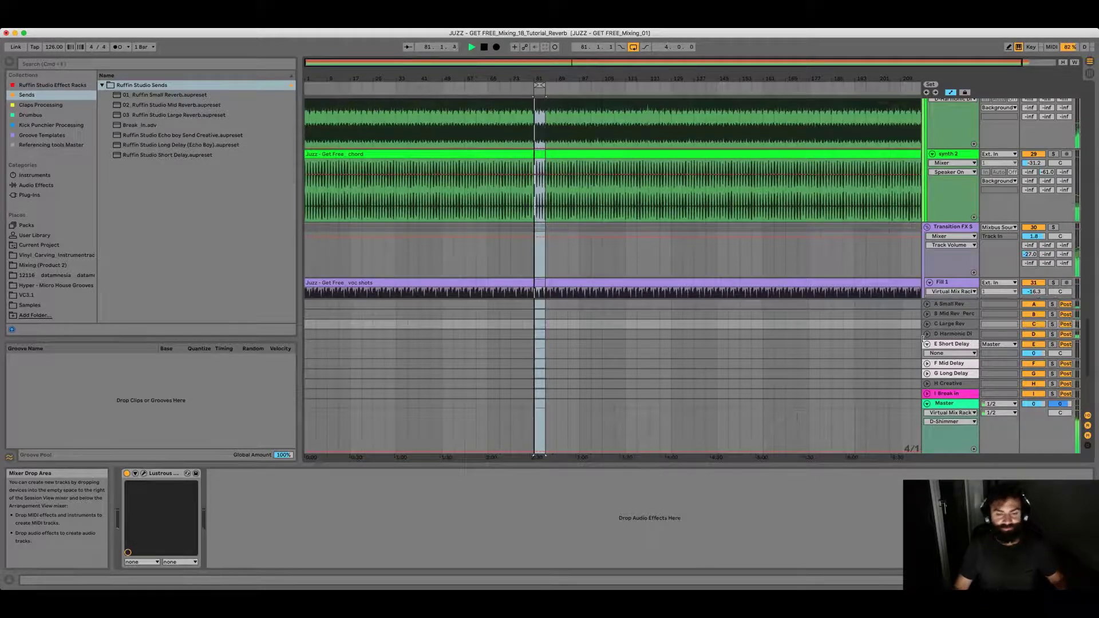
key(space)
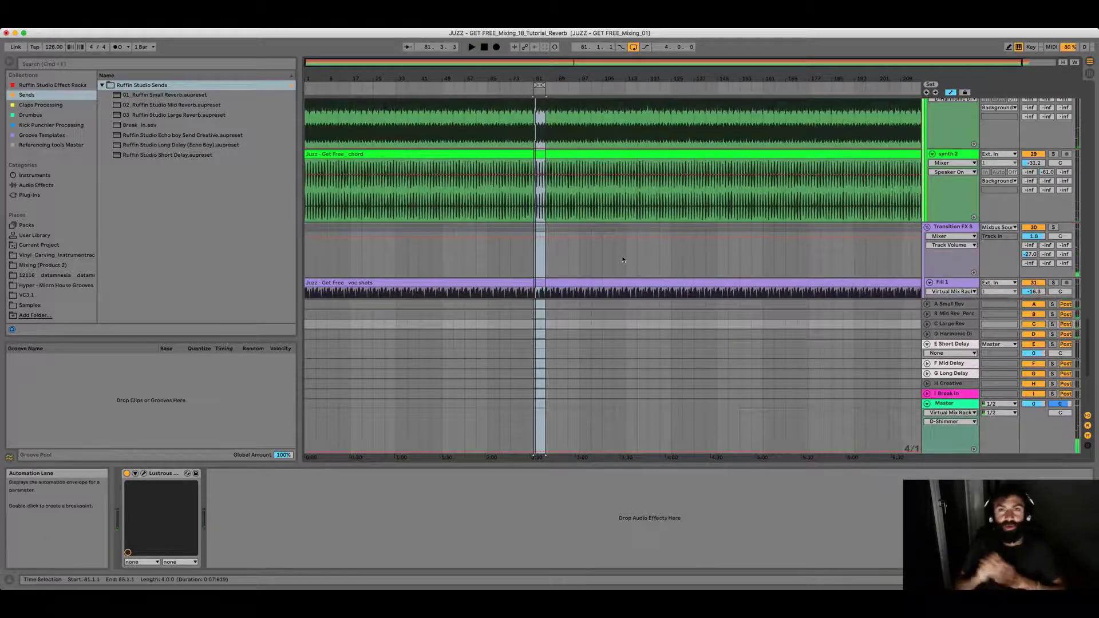